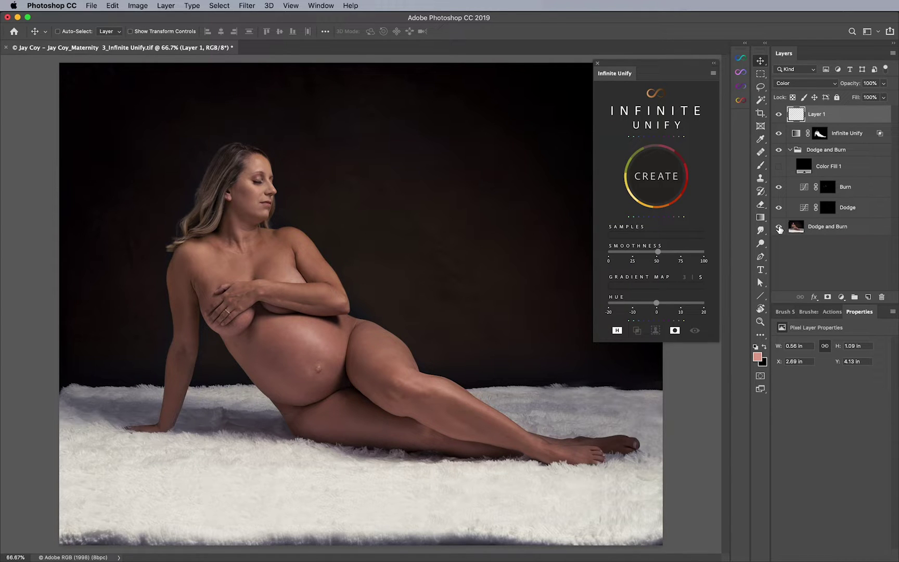
# Hide Layer 1, the Infinite Unify layer and the Dodge and Burn group to examine the unretouched skin up close.
pyautogui.click(791, 150)
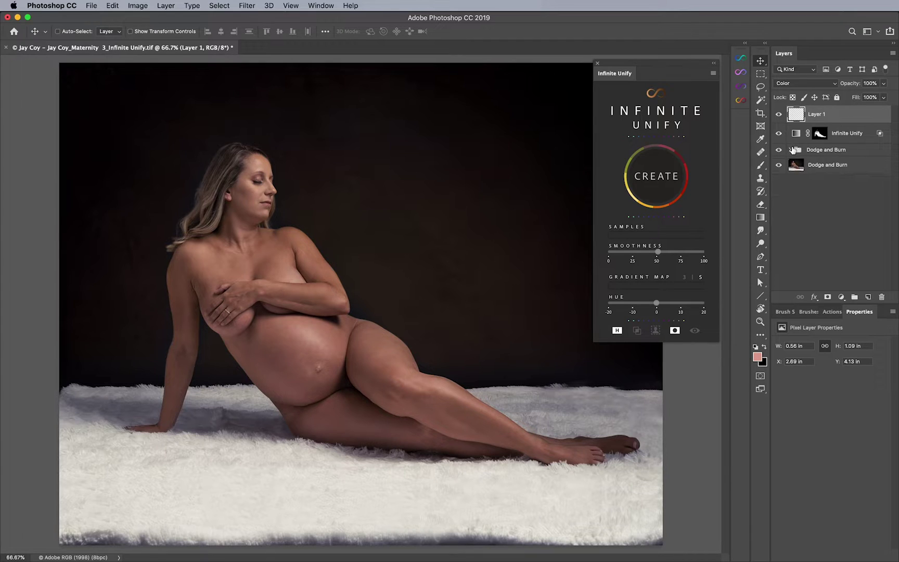
pyautogui.click(779, 118)
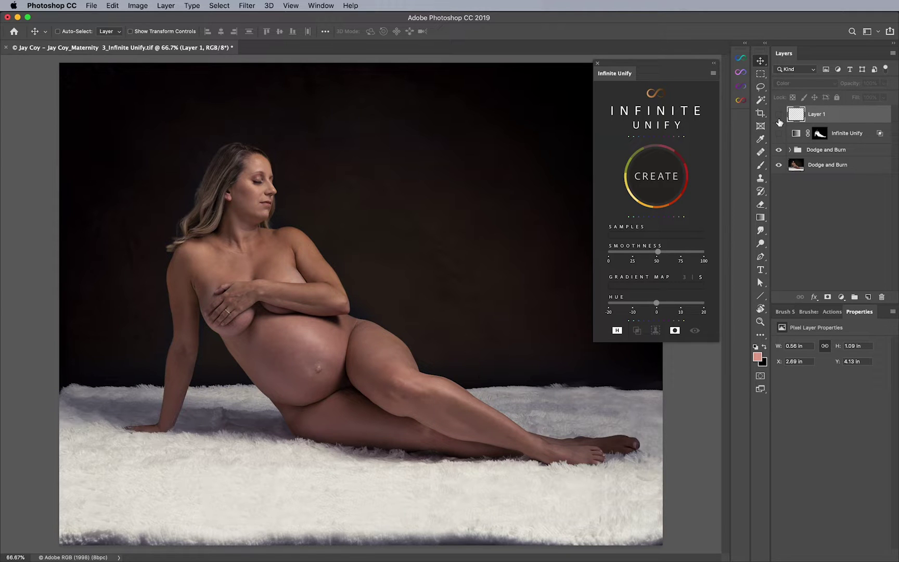
pyautogui.click(779, 149)
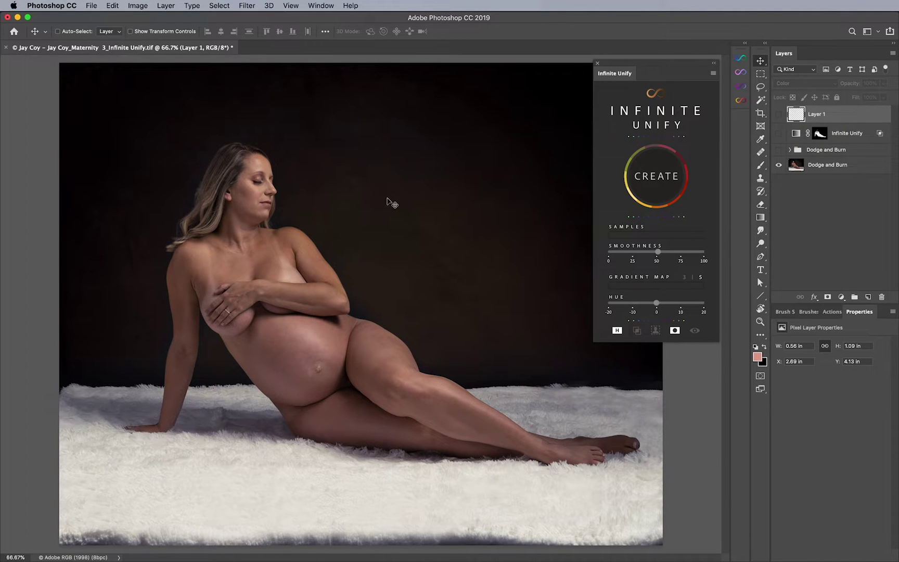
pyautogui.press('z')
pyautogui.click(306, 282)
pyautogui.click(306, 282)
pyautogui.moveTo(394, 283); pyautogui.dragTo(365, 294)
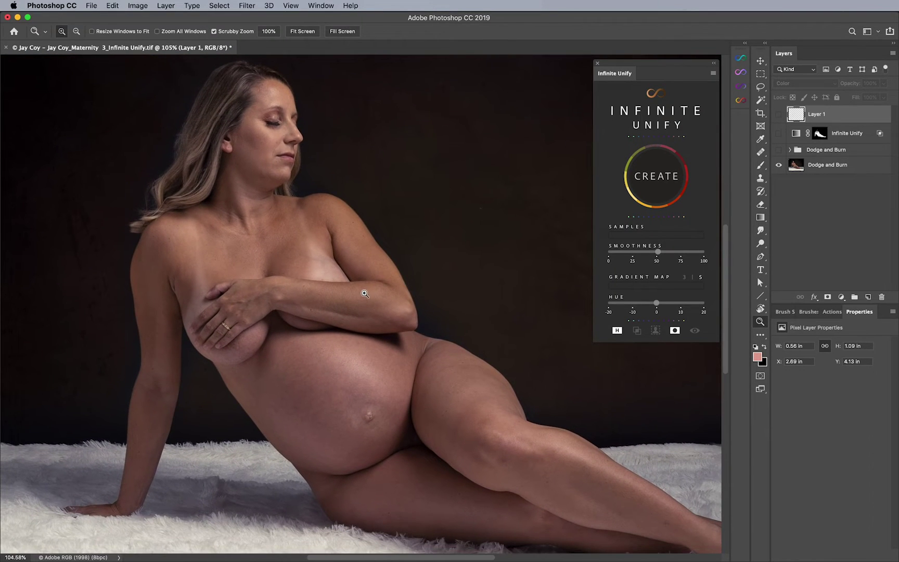
pyautogui.press('v')
pyautogui.moveTo(455, 363); pyautogui.dragTo(430, 354)
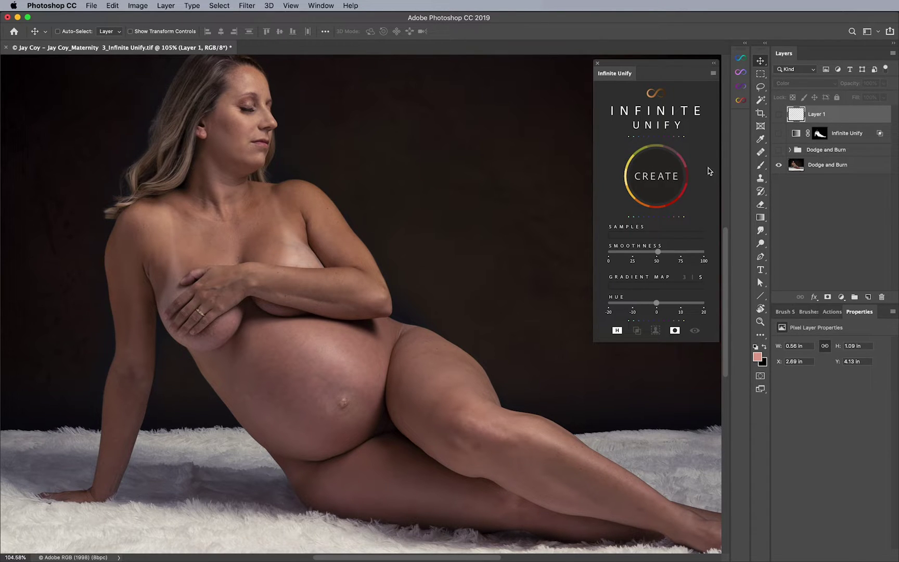
# Show the Dodge and Burn group with only its Color Fill 1 layer on, keeping the Burn and Dodge layers hidden.
pyautogui.click(791, 150)
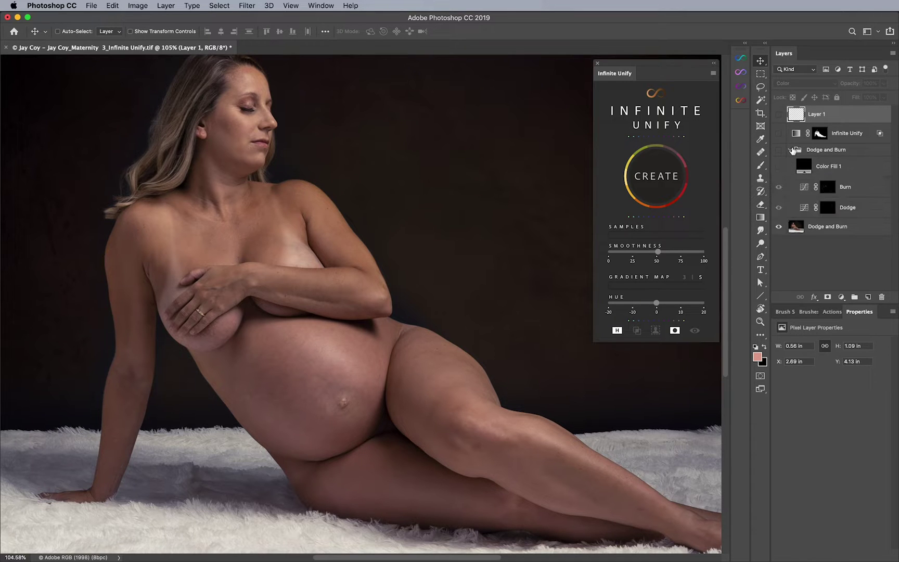
pyautogui.click(779, 187)
pyautogui.click(779, 208)
pyautogui.click(779, 187)
pyautogui.click(779, 166)
pyautogui.click(844, 166)
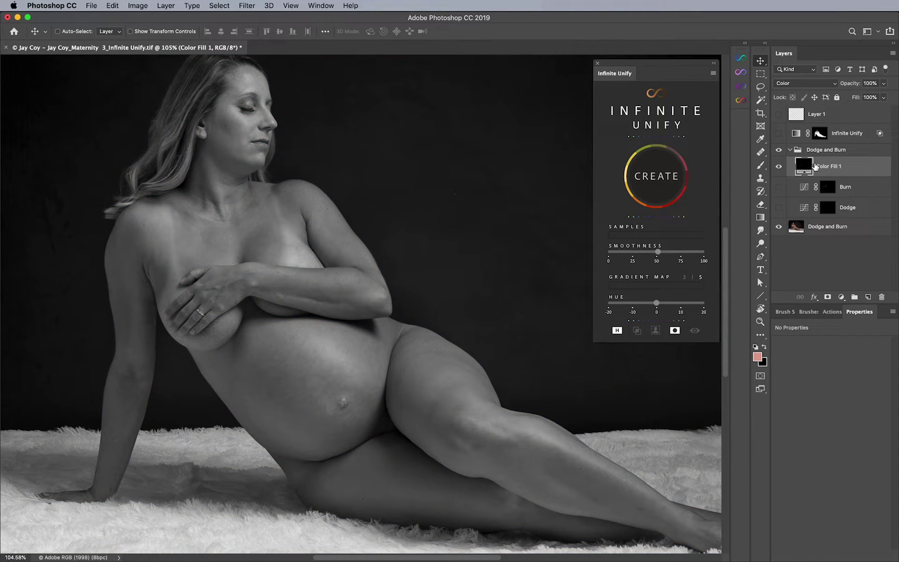
# Examine the available adjustment layer types and the curves of the Burn and Dodge layers.
pyautogui.click(841, 297)
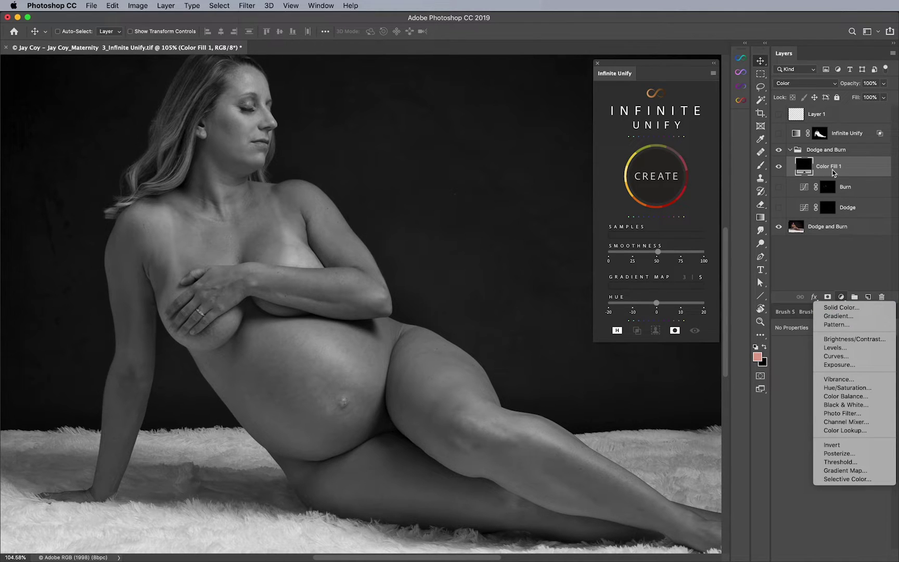
pyautogui.click(810, 167)
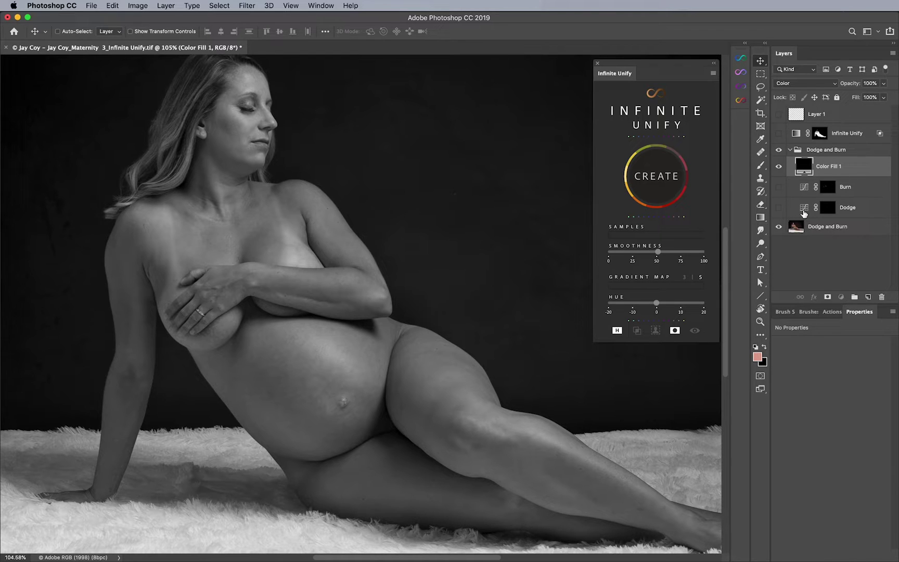
pyautogui.click(804, 212)
pyautogui.click(805, 191)
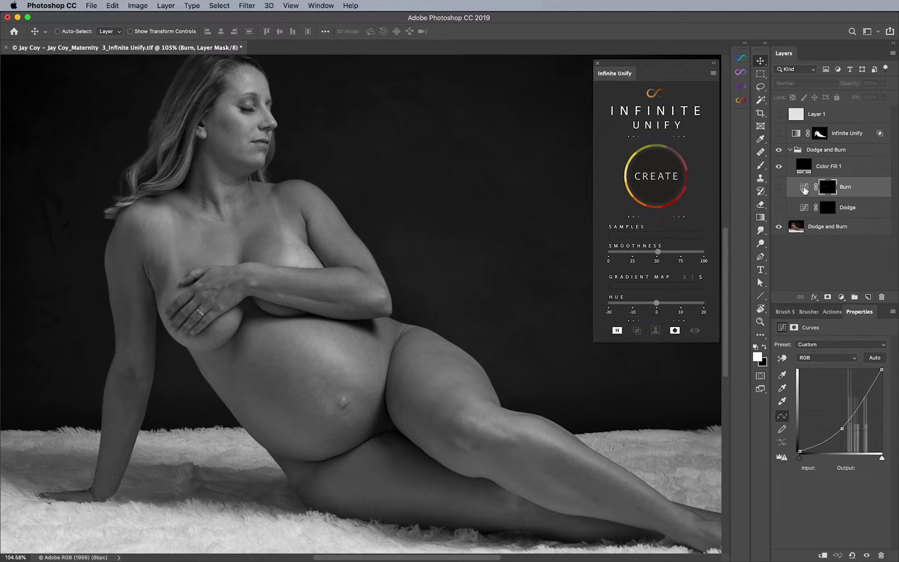
pyautogui.click(805, 209)
# Make the Dodge and Burn curves layers visible, comparing each one before and after under the black-and-white Color Fill 1.
pyautogui.click(779, 208)
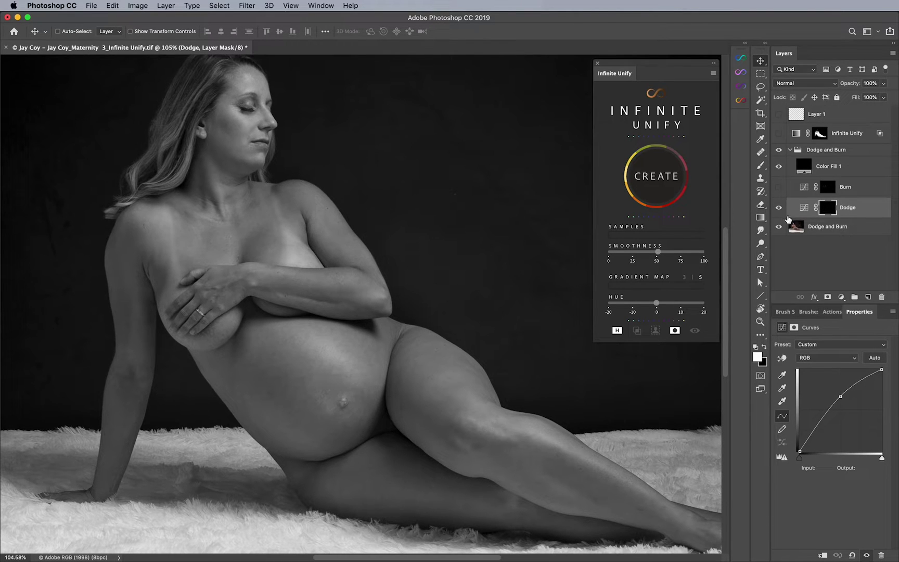
pyautogui.click(778, 208)
pyautogui.click(778, 207)
pyautogui.click(779, 186)
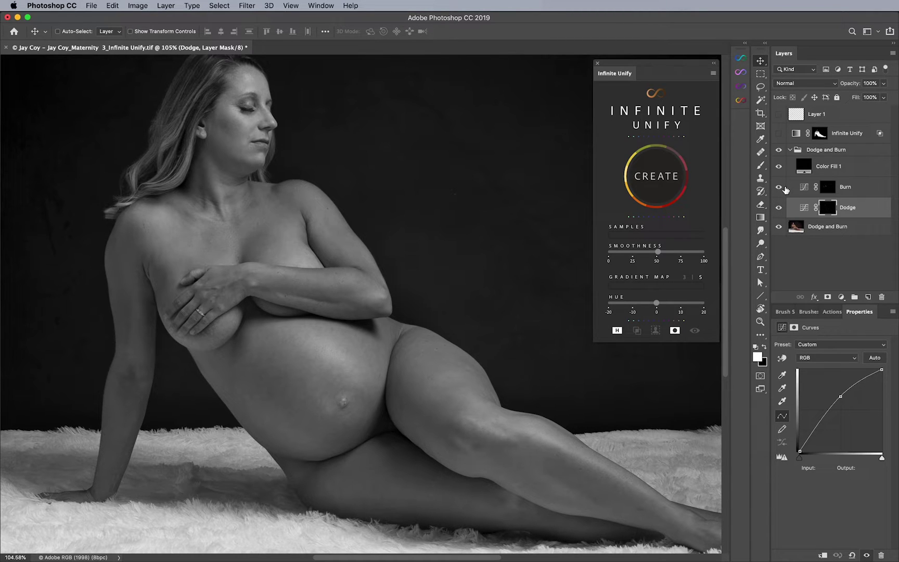
pyautogui.click(779, 186)
pyautogui.click(779, 187)
pyautogui.click(801, 192)
pyautogui.click(780, 187)
pyautogui.click(779, 187)
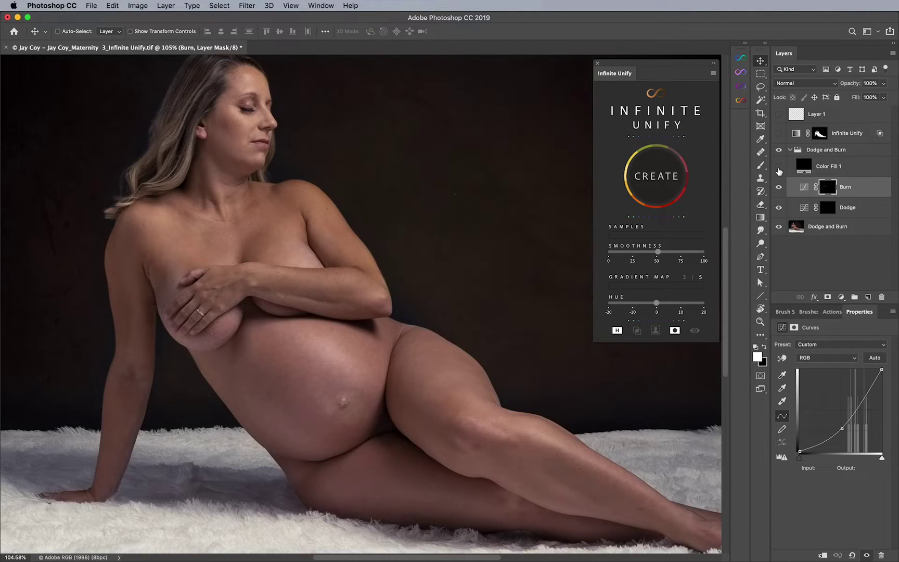
pyautogui.click(779, 167)
# Examine the Burn layer's curve and view its layer mask on its own before returning to the image.
pyautogui.click(806, 188)
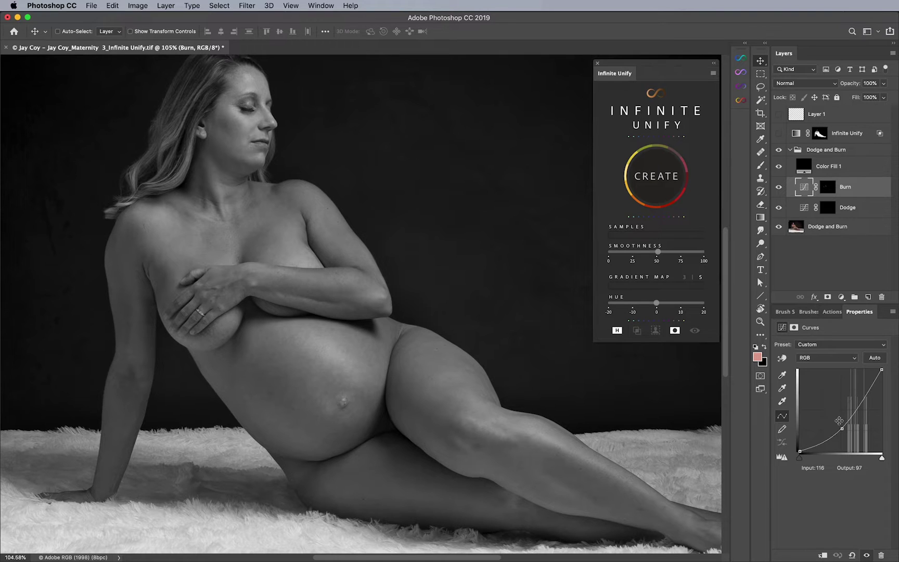
pyautogui.click(832, 188)
pyautogui.keyDown('alt'); pyautogui.click(832, 188); pyautogui.keyUp('alt')
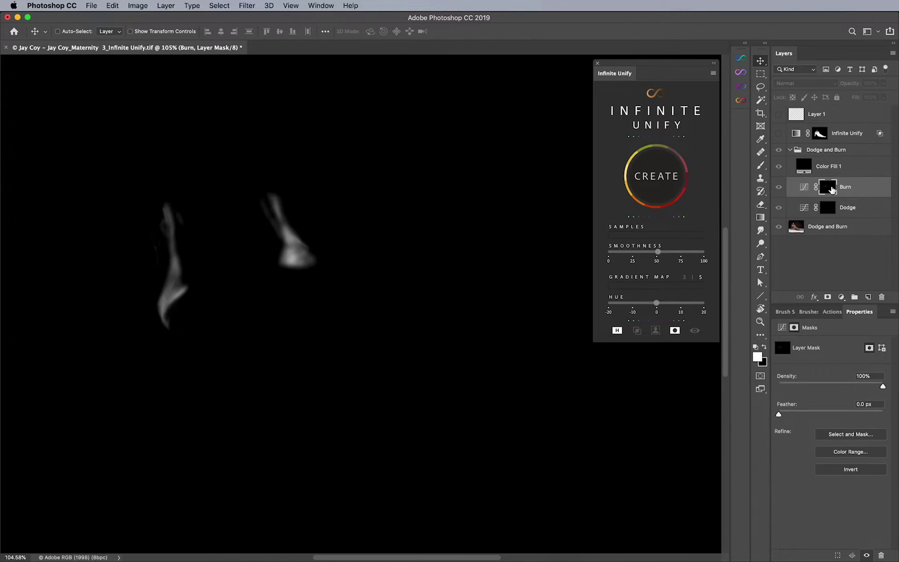
pyautogui.keyDown('alt'); pyautogui.click(833, 188); pyautogui.keyUp('alt')
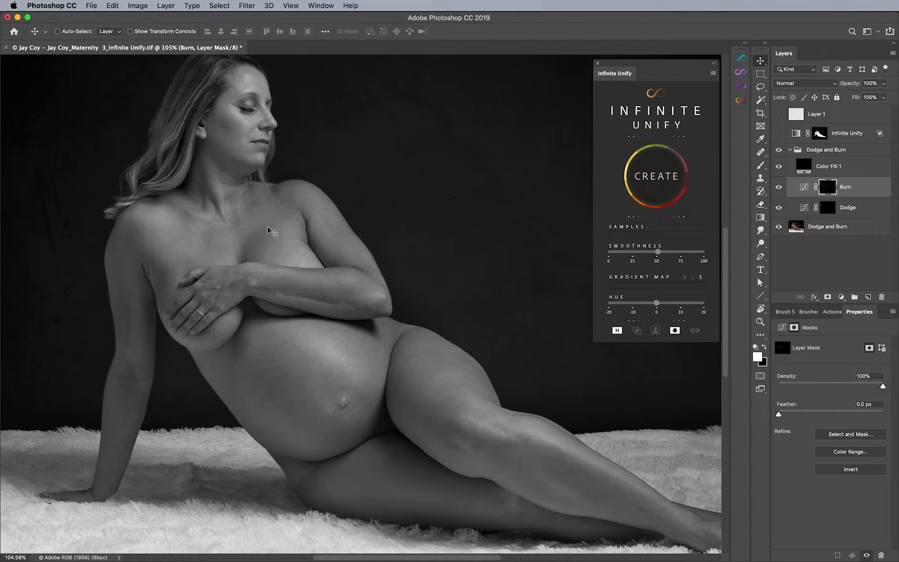
# Set up the Brush tool at 45 px with 2% flow for painting on the Burn layer's mask.
pyautogui.press('b')
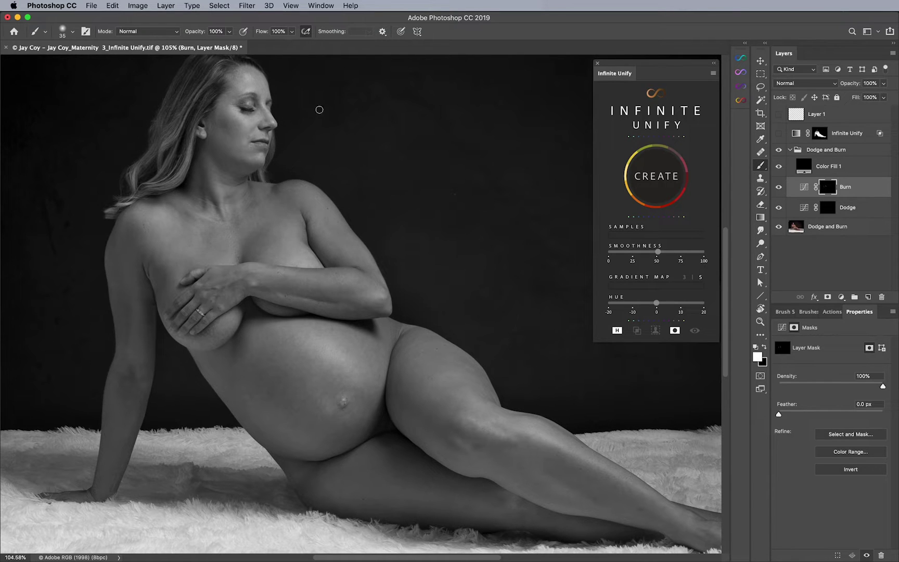
pyautogui.click(72, 33)
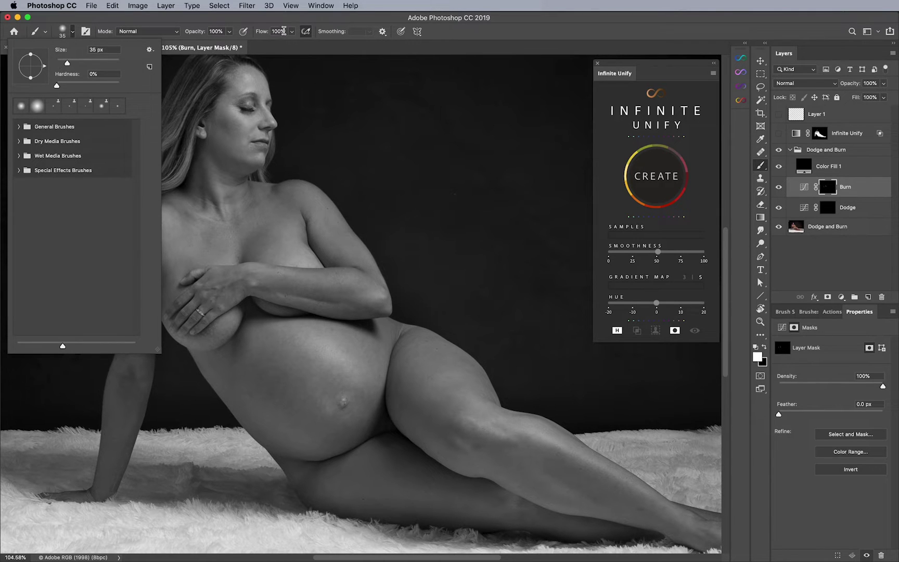
pyautogui.click(283, 31)
pyautogui.write('1')
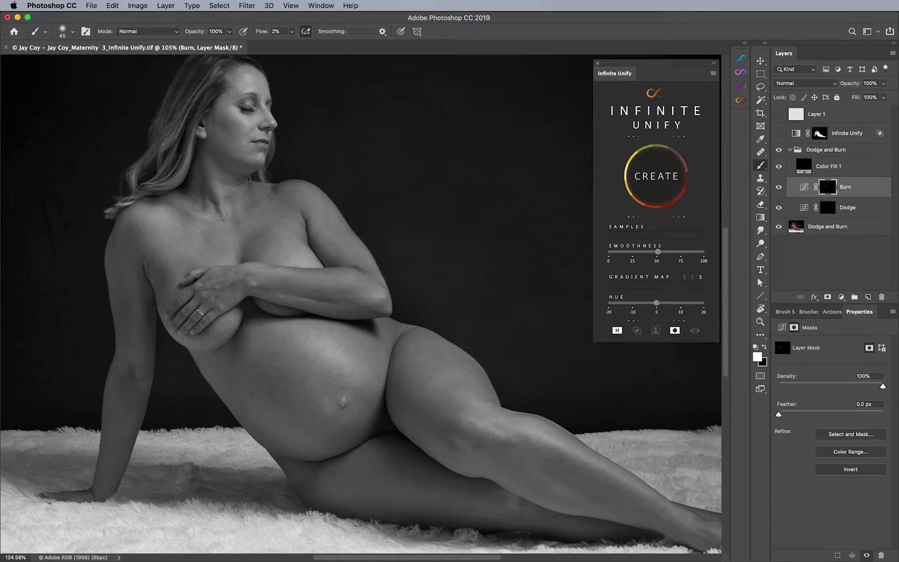
pyautogui.press('[')
pyautogui.press(']')
# Toggle the Burn layer to compare the chest tan lines before and after in black and white.
pyautogui.click(779, 188)
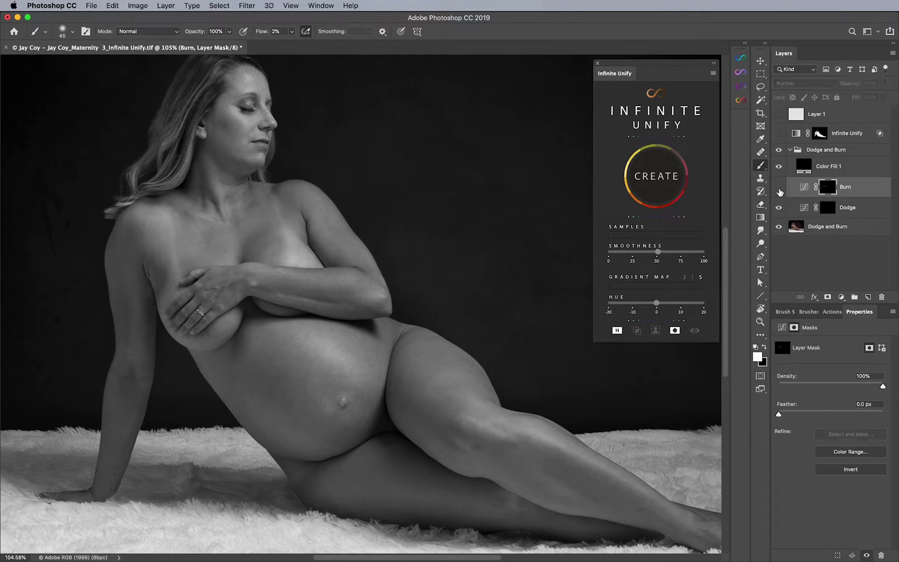
pyautogui.click(780, 188)
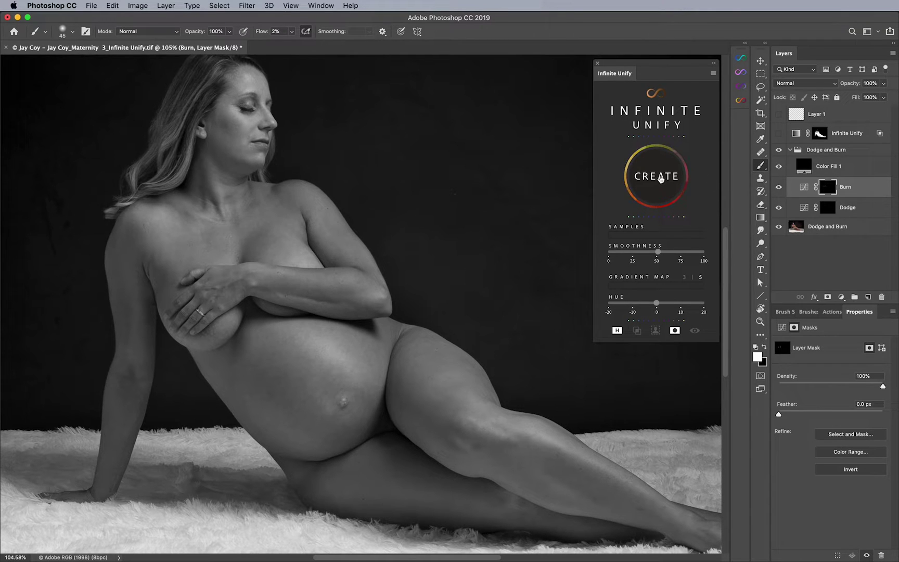
pyautogui.click(779, 188)
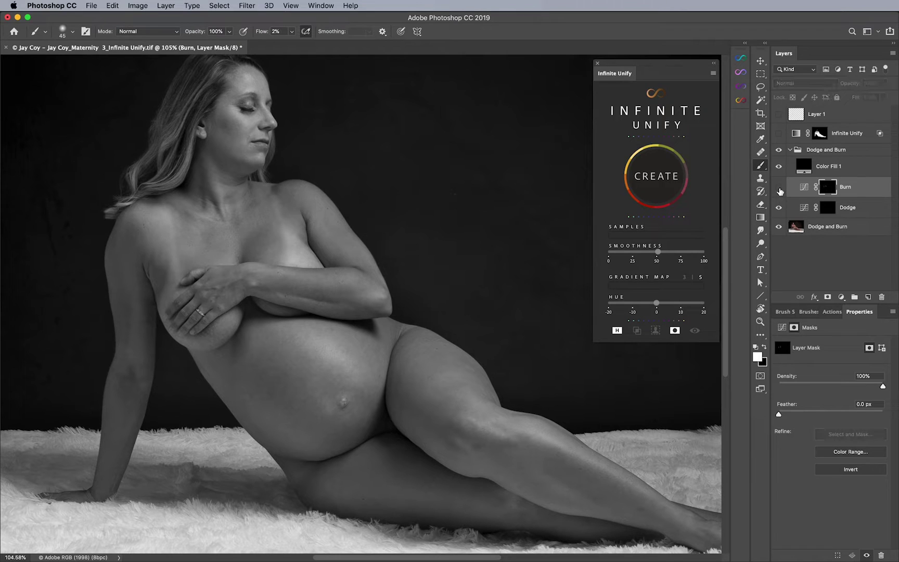
pyautogui.click(777, 188)
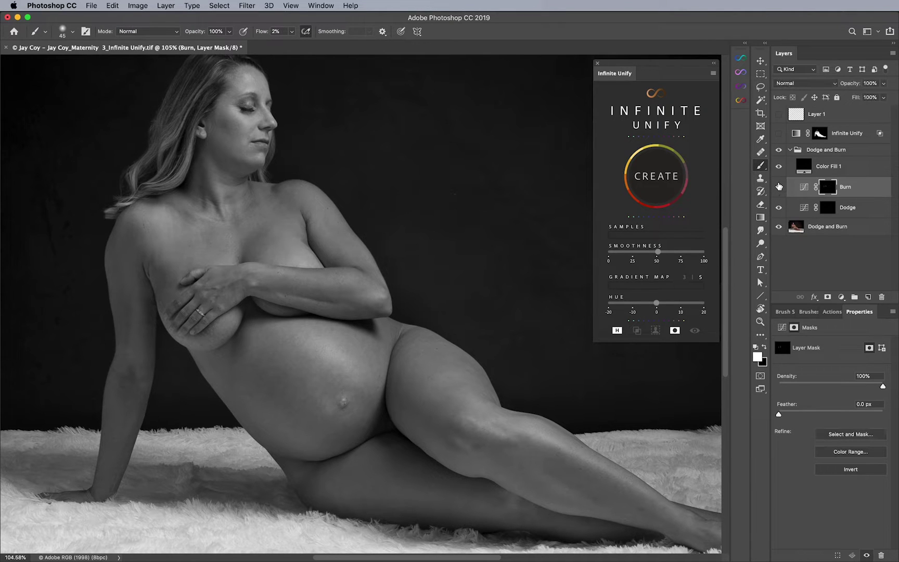
# Hide Color Fill 1 and toggle the Burn layer to compare the chest tan lines up close in colour.
pyautogui.click(779, 166)
pyautogui.press('z')
pyautogui.moveTo(201, 251); pyautogui.dragTo(245, 252)
pyautogui.press('b')
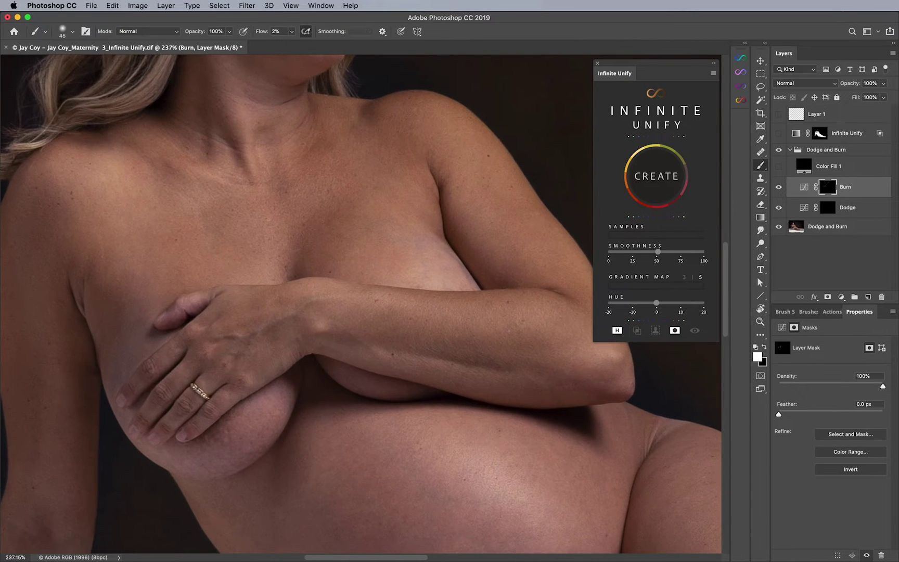
pyautogui.click(781, 193)
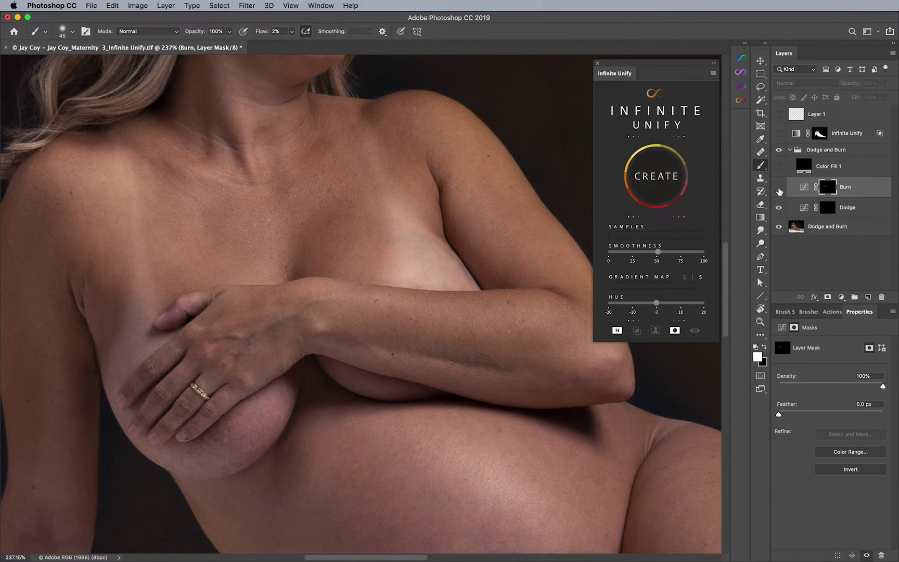
pyautogui.click(781, 193)
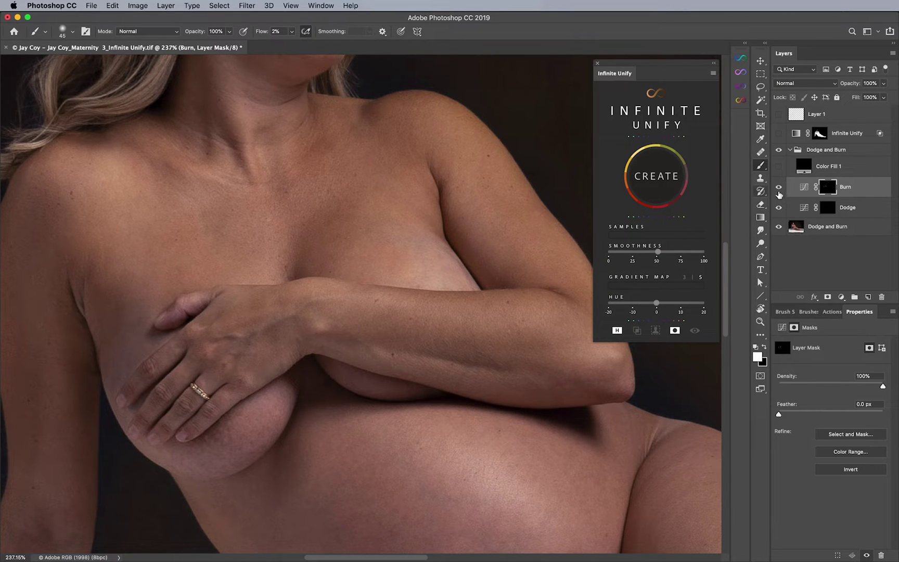
# Compare the whole figure with Color Fill 1 and the Burn layer on and off, leaving only Color Fill 1 hidden.
pyautogui.click(780, 166)
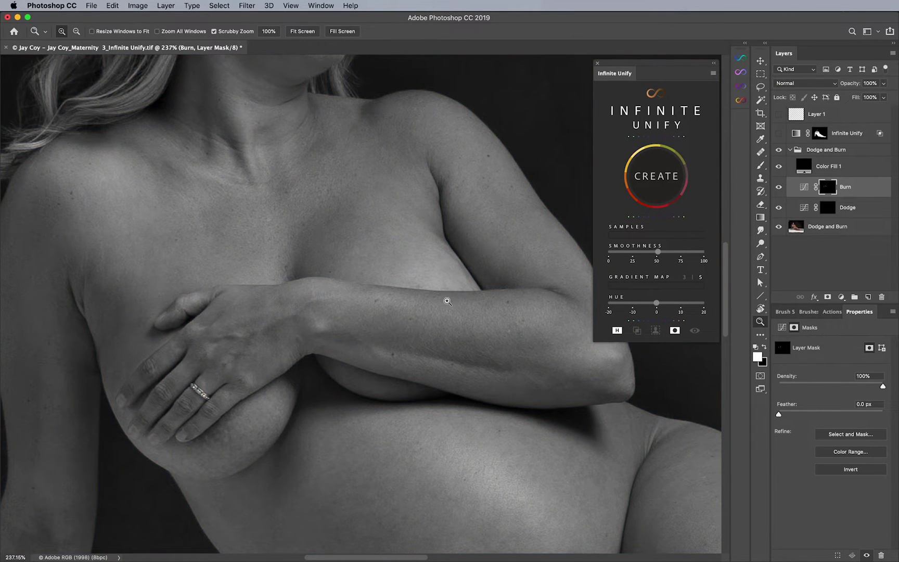
pyautogui.moveTo(446, 298); pyautogui.dragTo(422, 315)
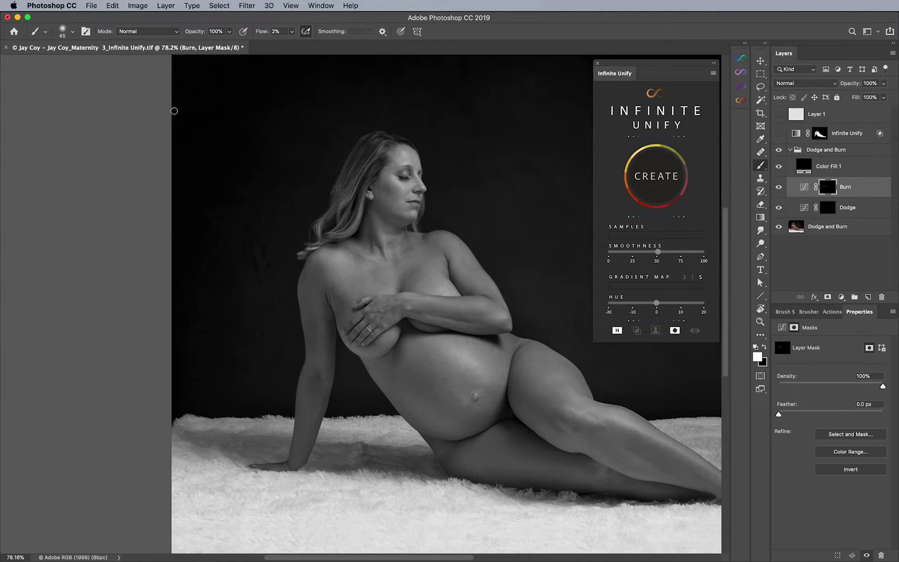
pyautogui.moveTo(506, 297)
pyautogui.mouseDown()
pyautogui.moveTo(337, 259)
pyautogui.moveTo(344, 273)
pyautogui.moveTo(373, 281)
pyautogui.mouseUp()
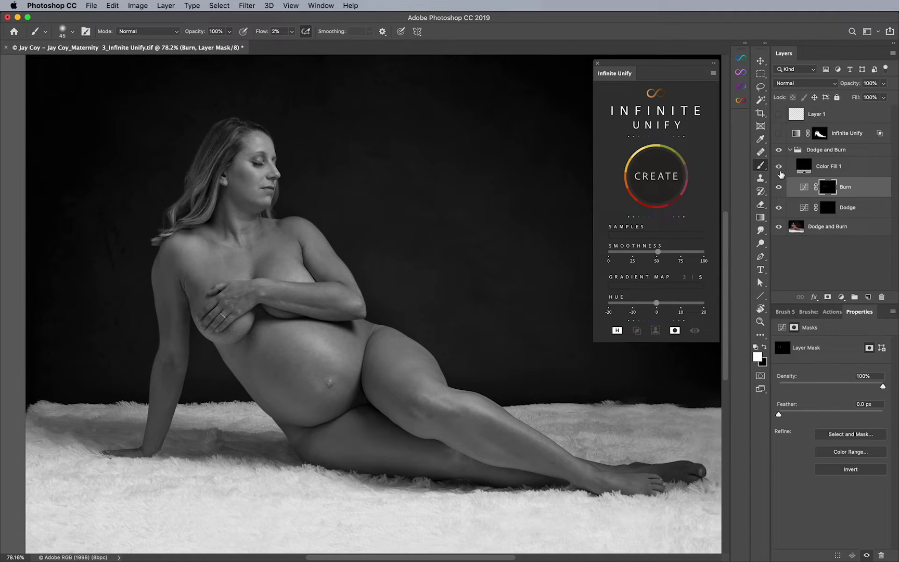
pyautogui.click(779, 187)
pyautogui.click(779, 188)
pyautogui.press('z')
pyautogui.moveTo(268, 317); pyautogui.dragTo(290, 310)
pyautogui.click(290, 310)
pyautogui.press('b')
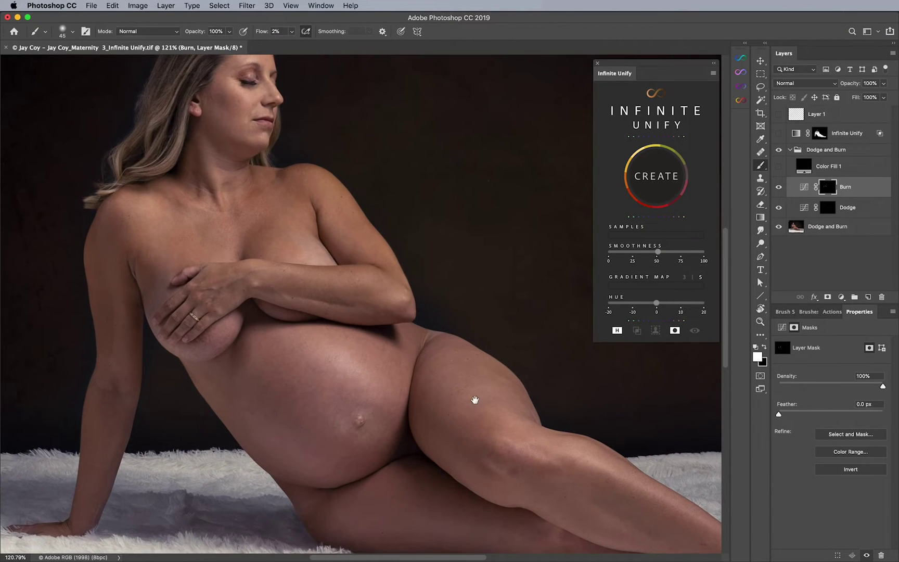
pyautogui.scroll(2, 471, 407)
pyautogui.moveTo(281, 279); pyautogui.dragTo(315, 325)
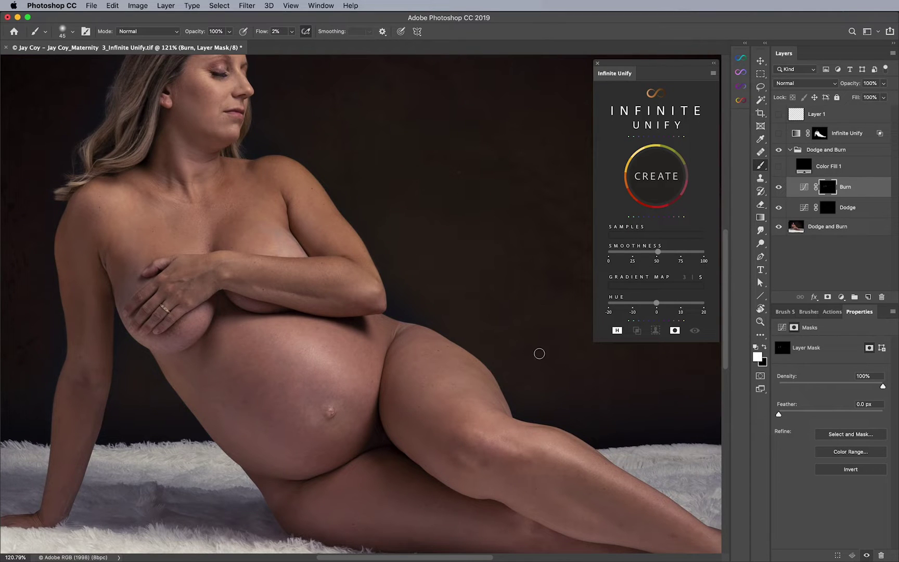
# Collapse the Dodge and Burn group and toggle the Infinite Unify layer to compare the skin colour before and after.
pyautogui.click(790, 151)
pyautogui.click(821, 134)
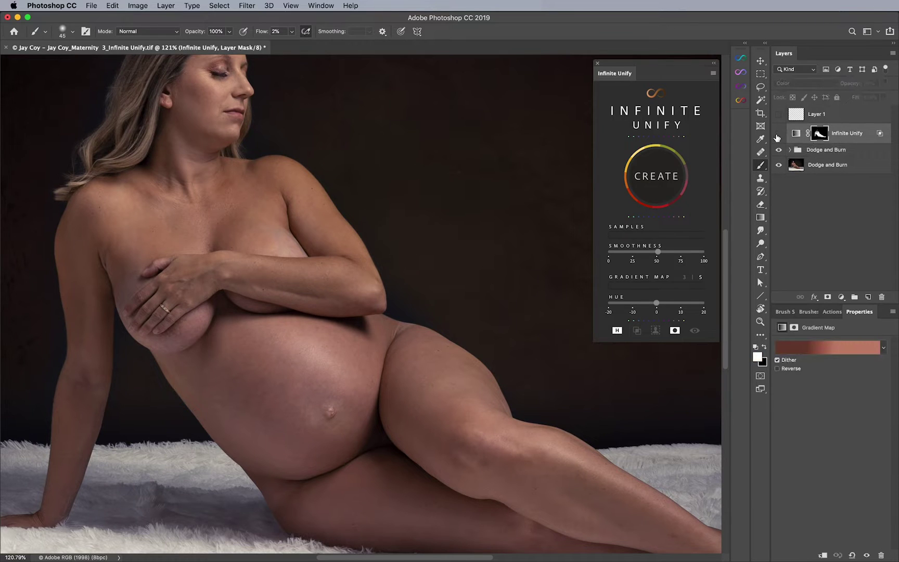
pyautogui.click(779, 133)
pyautogui.click(779, 137)
pyautogui.click(779, 135)
pyautogui.click(779, 135)
# Delete the Infinite Unify gradient map layer and Layer 1.
pyautogui.moveTo(853, 133)
pyautogui.mouseDown()
pyautogui.moveTo(885, 182)
pyautogui.moveTo(882, 296)
pyautogui.mouseUp()
pyautogui.moveTo(840, 114)
pyautogui.mouseDown()
pyautogui.moveTo(865, 185)
pyautogui.moveTo(882, 297)
pyautogui.mouseUp()
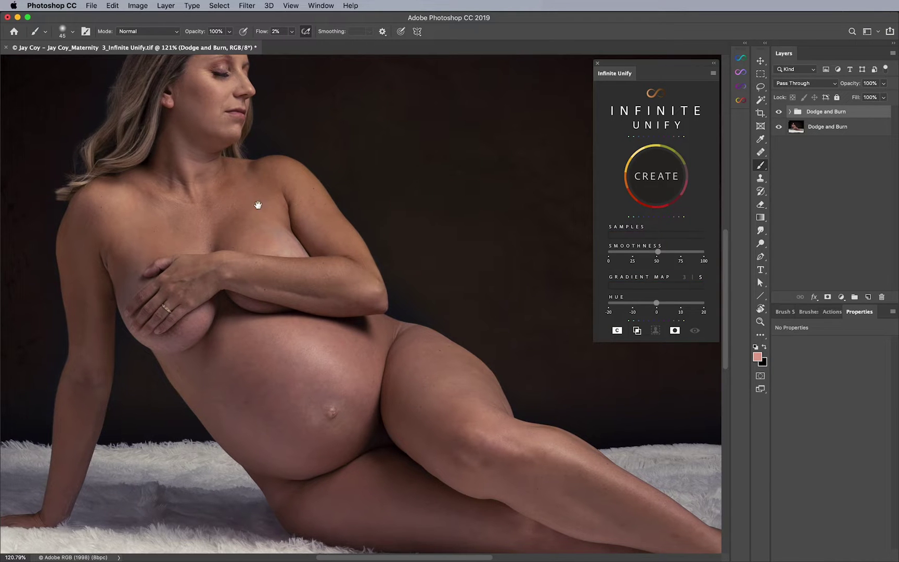
# Draw a freehand Lasso selection around the evenly coloured skin across the upper chest.
pyautogui.moveTo(258, 205); pyautogui.dragTo(265, 243)
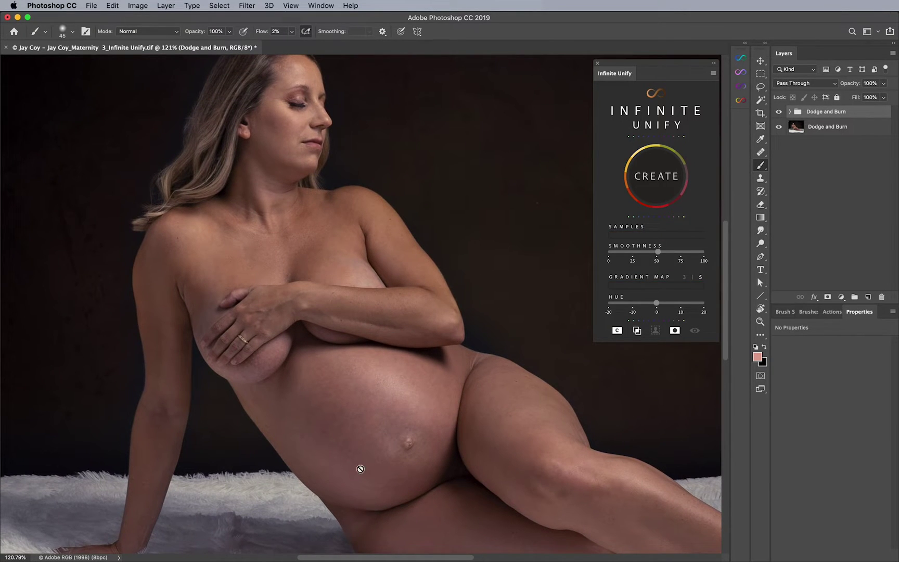
pyautogui.click(762, 86)
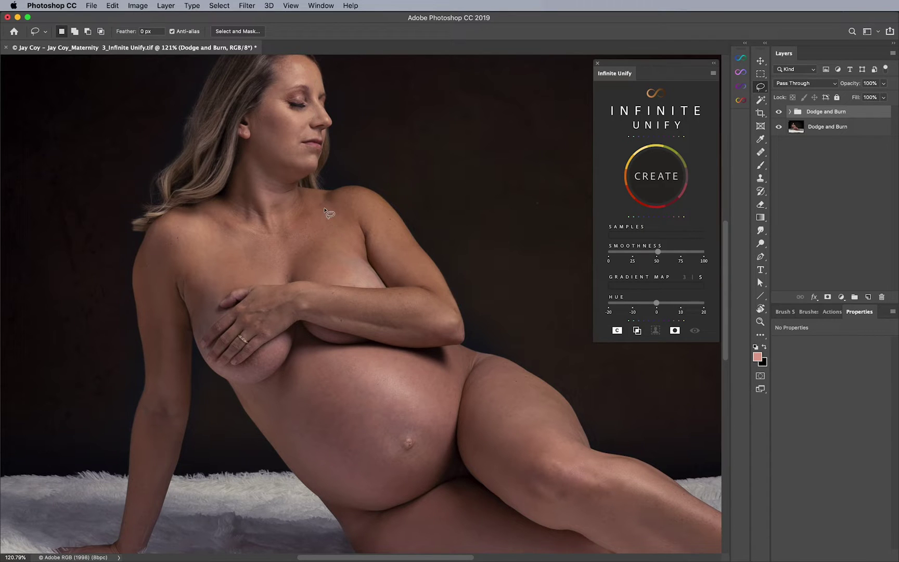
pyautogui.moveTo(307, 214); pyautogui.dragTo(229, 238)
pyautogui.moveTo(282, 258)
pyautogui.mouseDown()
pyautogui.moveTo(323, 236)
pyautogui.moveTo(311, 205)
pyautogui.mouseUp()
pyautogui.moveTo(354, 257); pyautogui.dragTo(336, 236)
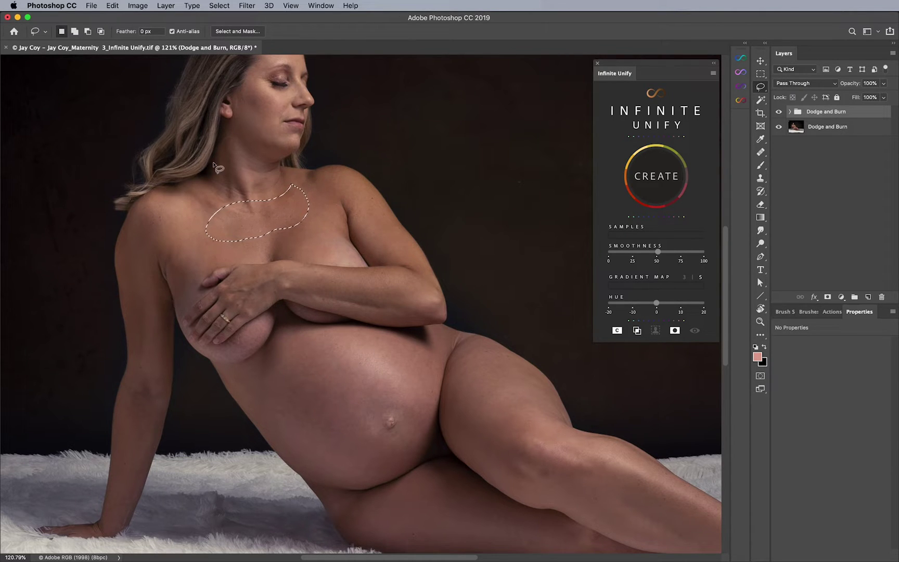
# Create a new Infinite Unify layer from the skin tones in the upper chest selection.
pyautogui.press('z')
pyautogui.press('super+d')
pyautogui.moveTo(396, 297)
pyautogui.mouseDown()
pyautogui.moveTo(381, 301)
pyautogui.moveTo(393, 302)
pyautogui.mouseUp()
pyautogui.press('l')
pyautogui.press('super+shift+d')
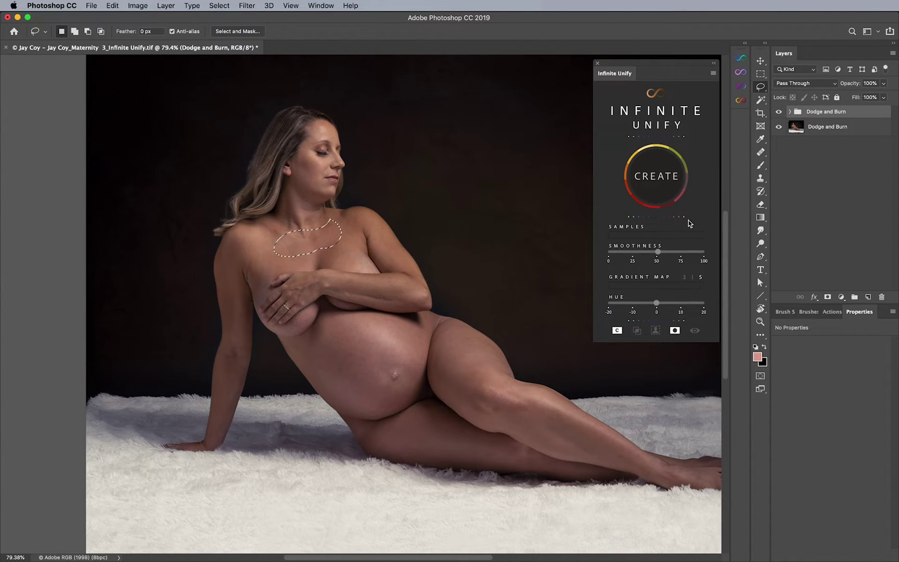
pyautogui.click(659, 178)
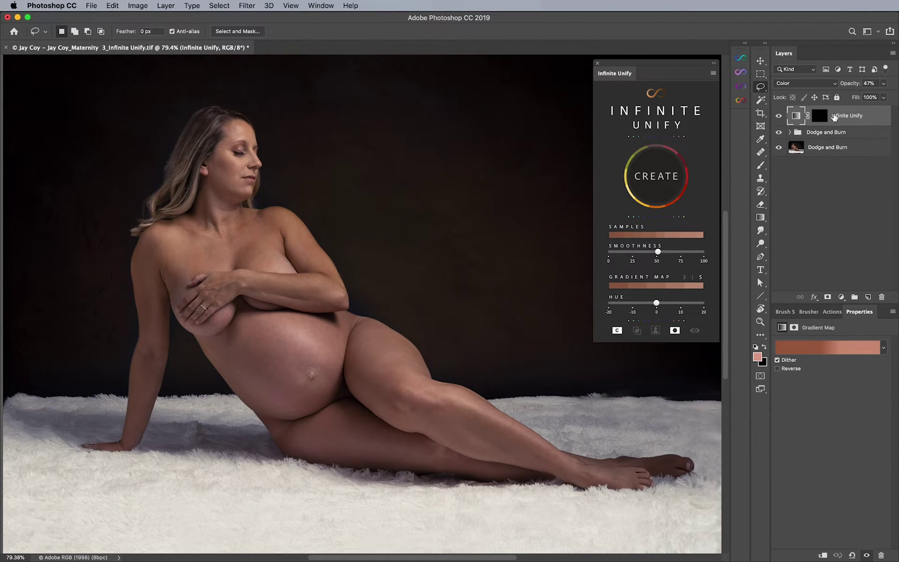
# Target the Infinite Unify layer's mask, set the layer opacity to 49%, and ready the soft brush at 100% flow.
pyautogui.click(820, 117)
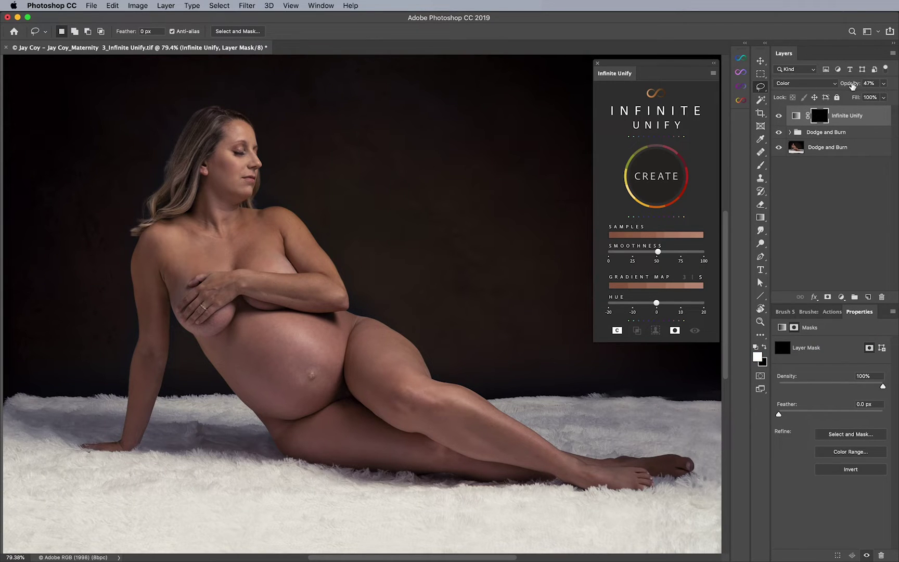
pyautogui.moveTo(854, 85); pyautogui.dragTo(845, 86)
pyautogui.press('b')
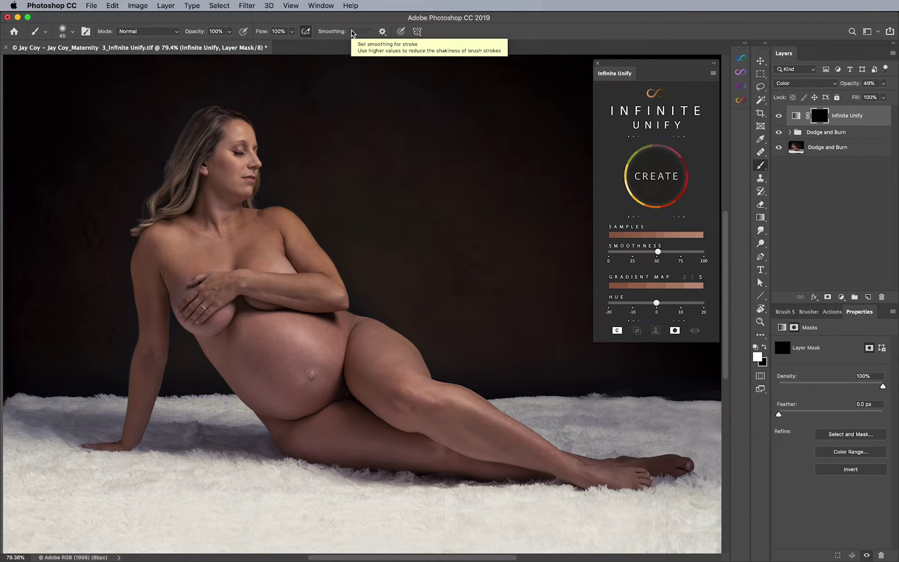
pyautogui.click(70, 32)
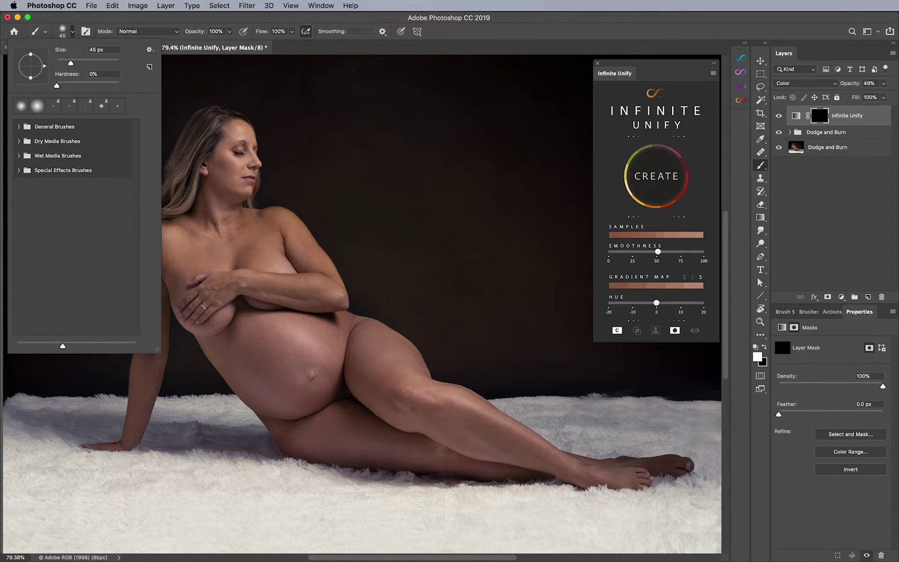
pyautogui.click(327, 135)
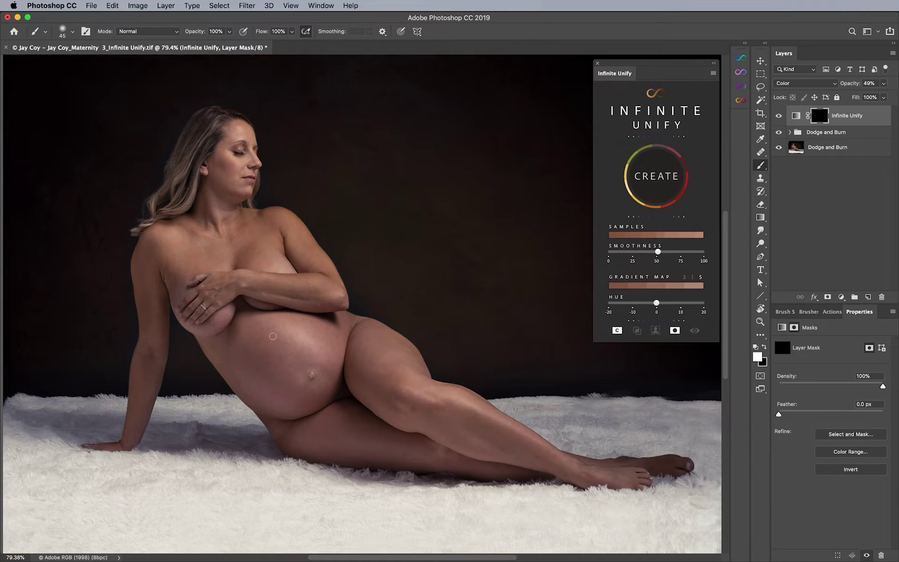
# Paint white on the Infinite Unify mask over the belly and the upper thigh with a larger soft brush.
pyautogui.press(']')
pyautogui.press(']')
pyautogui.click(300, 344)
pyautogui.press('[')
pyautogui.click(409, 397)
pyautogui.press('z')
pyautogui.click(412, 382)
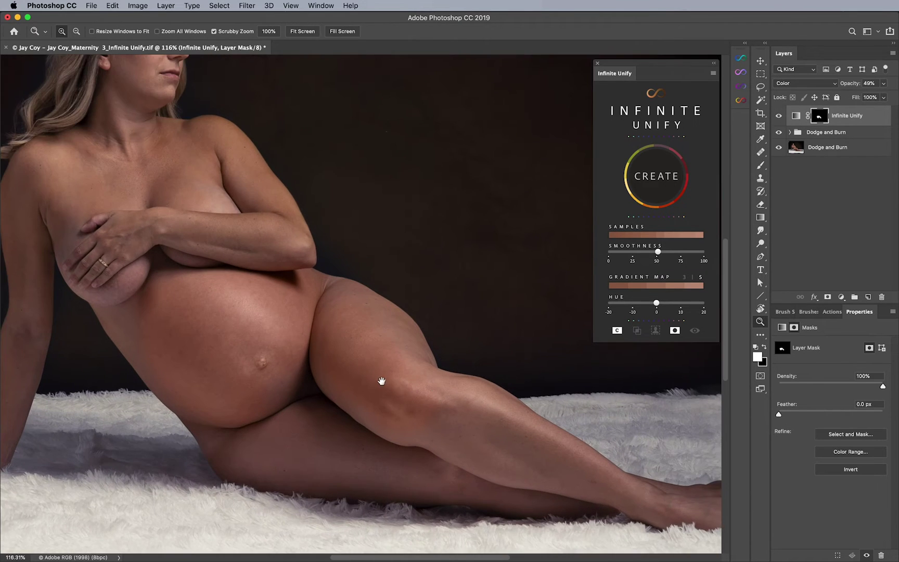
# Lower the Infinite Unify layer's opacity to 33% and paint the remaining side of the belly into its mask.
pyautogui.moveTo(264, 253); pyautogui.dragTo(327, 291)
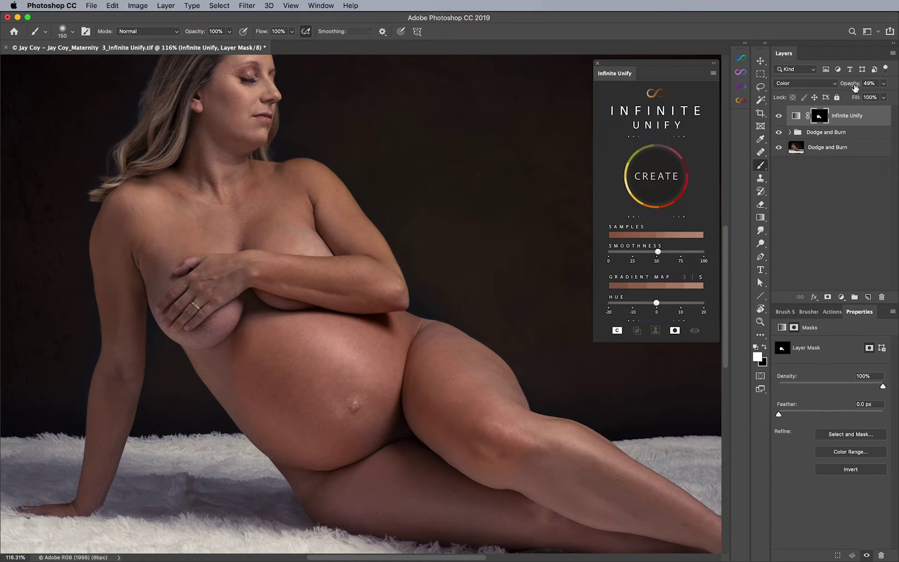
pyautogui.moveTo(853, 87); pyautogui.dragTo(844, 84)
pyautogui.moveTo(357, 358); pyautogui.dragTo(422, 334)
pyautogui.press('[')
pyautogui.press('[')
pyautogui.press('[')
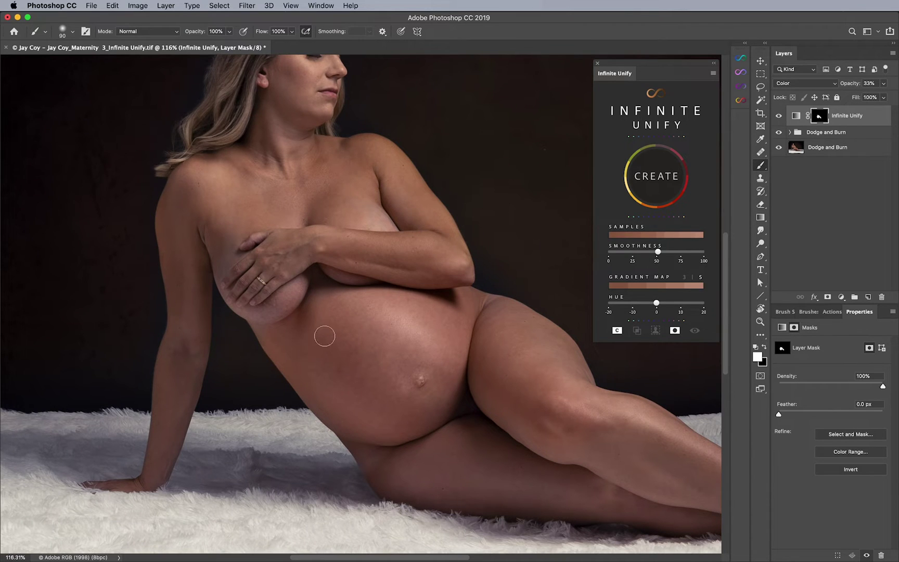
# Paint white on the Infinite Unify mask over the lower belly, the underlying thigh and the front leg.
pyautogui.scroll(-5, 382, 373)
pyautogui.hscroll(2, 381, 373)
pyautogui.press(']')
pyautogui.press(']')
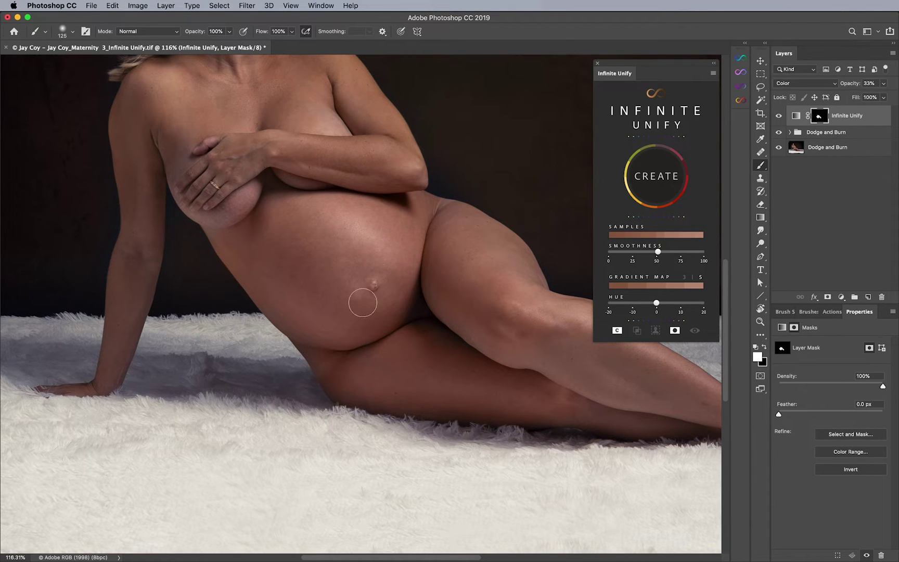
pyautogui.hscroll(5, 375, 297)
pyautogui.scroll(-2, 375, 297)
pyautogui.press(']')
pyautogui.press(']')
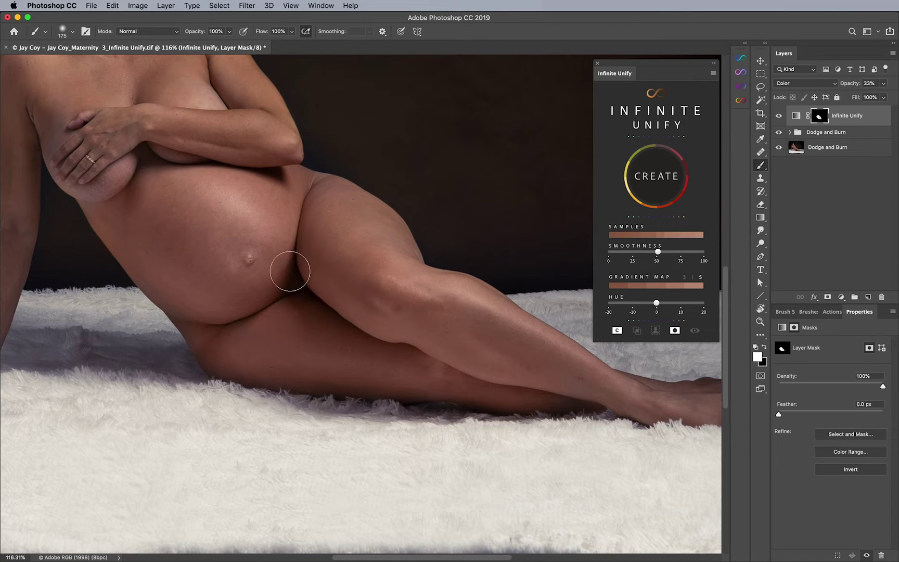
# Extend the white painting on the Infinite Unify mask down both lower legs to the feet with a smaller brush.
pyautogui.press('[')
pyautogui.press('[')
pyautogui.press('[')
pyautogui.hscroll(6, 445, 321)
pyautogui.scroll(-3, 446, 321)
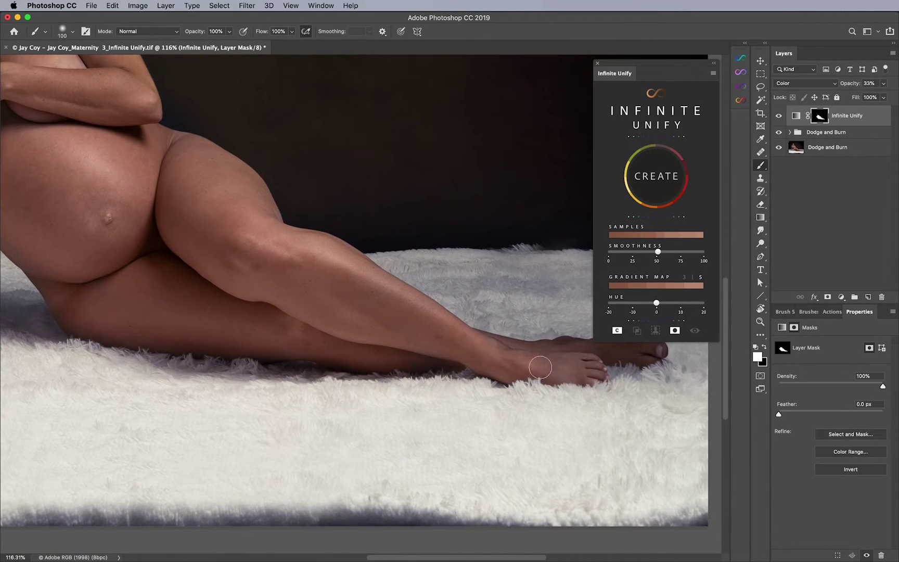
pyautogui.press('[')
pyautogui.press('[')
pyautogui.hscroll(4, 531, 361)
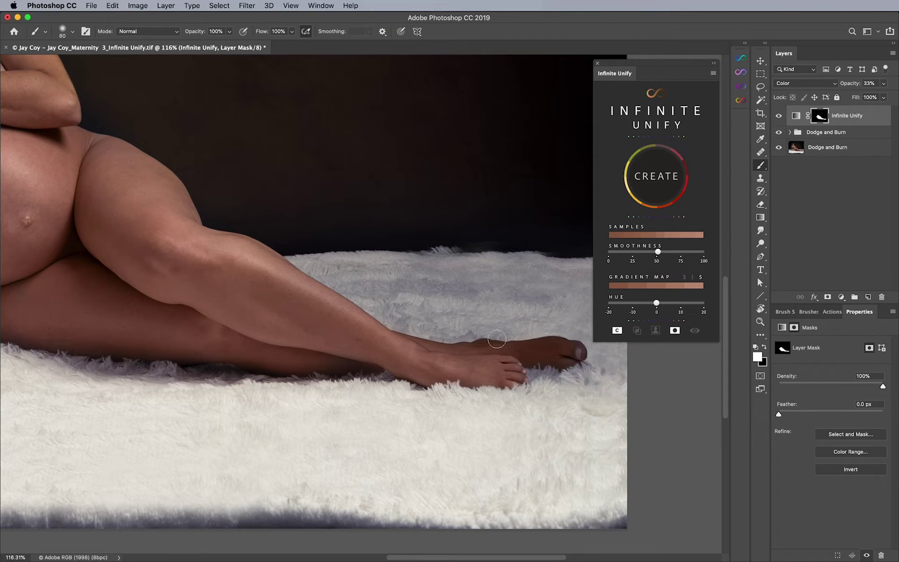
# Paint white on the Infinite Unify mask over the chest, shoulders and folded arm.
pyautogui.press('x')
pyautogui.press('x')
pyautogui.moveTo(281, 236)
pyautogui.mouseDown()
pyautogui.moveTo(432, 315)
pyautogui.moveTo(534, 355)
pyautogui.mouseUp()
pyautogui.press('[')
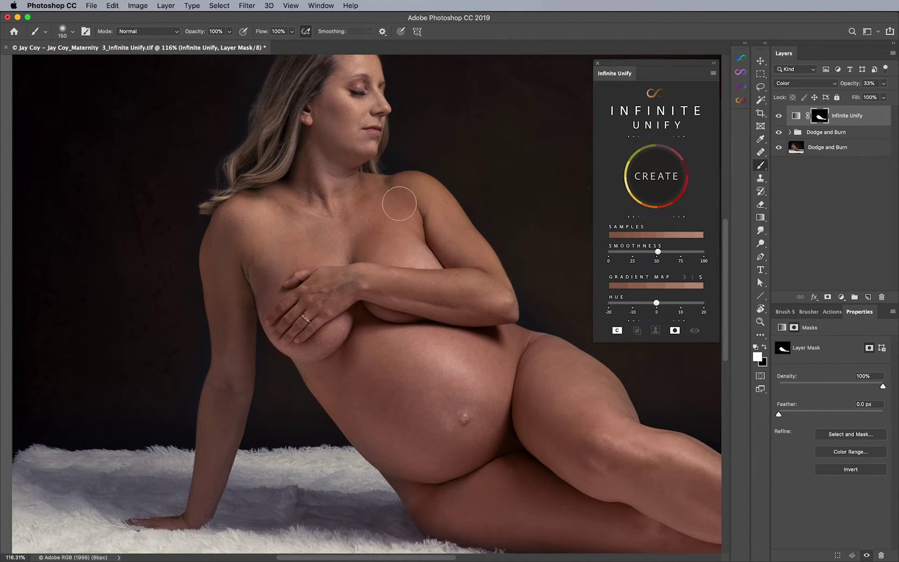
pyautogui.press('[')
pyautogui.scroll(-5, 312, 225)
pyautogui.hscroll(-8, 311, 224)
pyautogui.press('[')
pyautogui.press('[')
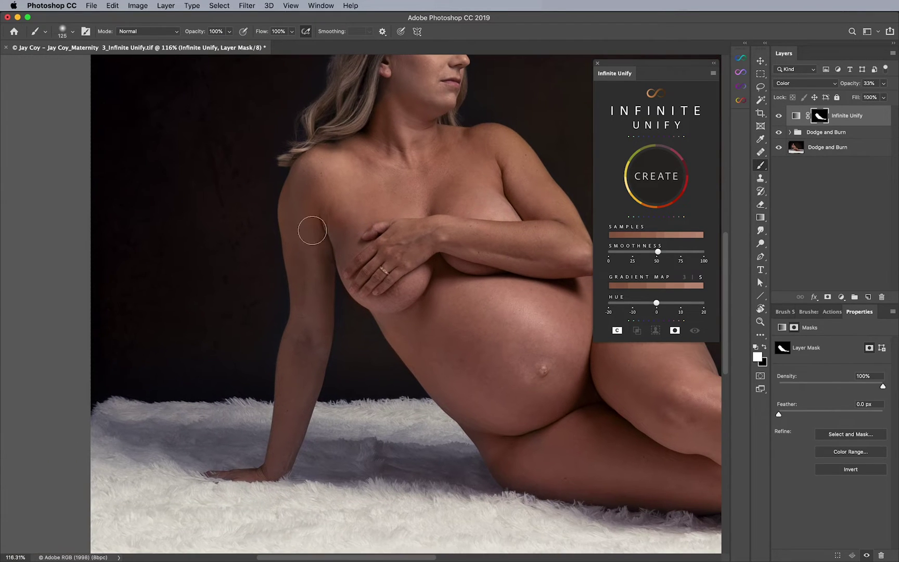
# Reduce the brush flow to 10% and paint the supporting arm and its hand into the Infinite Unify mask.
pyautogui.press('[')
pyautogui.press('[')
pyautogui.press('[')
pyautogui.hscroll(2, 352, 307)
pyautogui.scroll(-1, 351, 308)
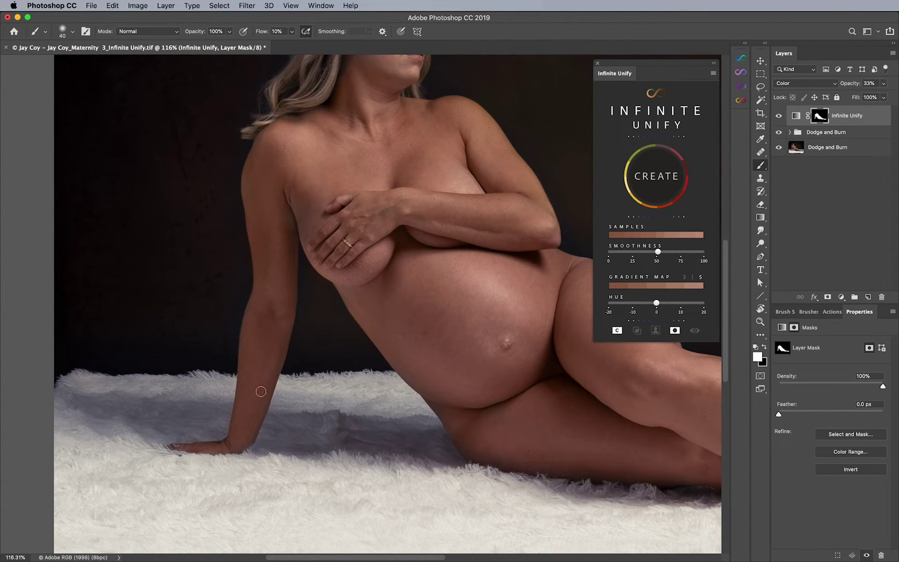
pyautogui.scroll(-4, 368, 227)
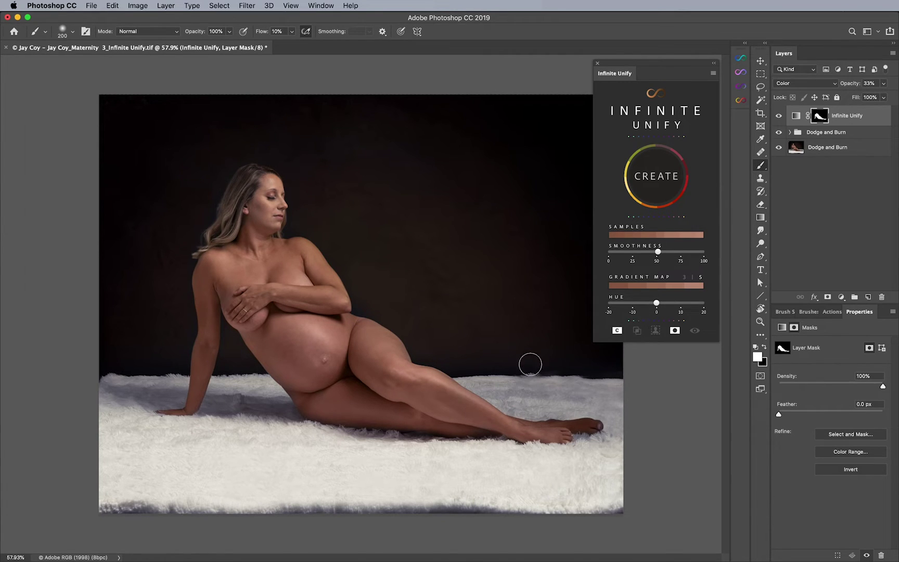
# Apply the Infinite Unify panel's Blend If option to the gradient map layer and toggle the layer to compare.
pyautogui.press('z')
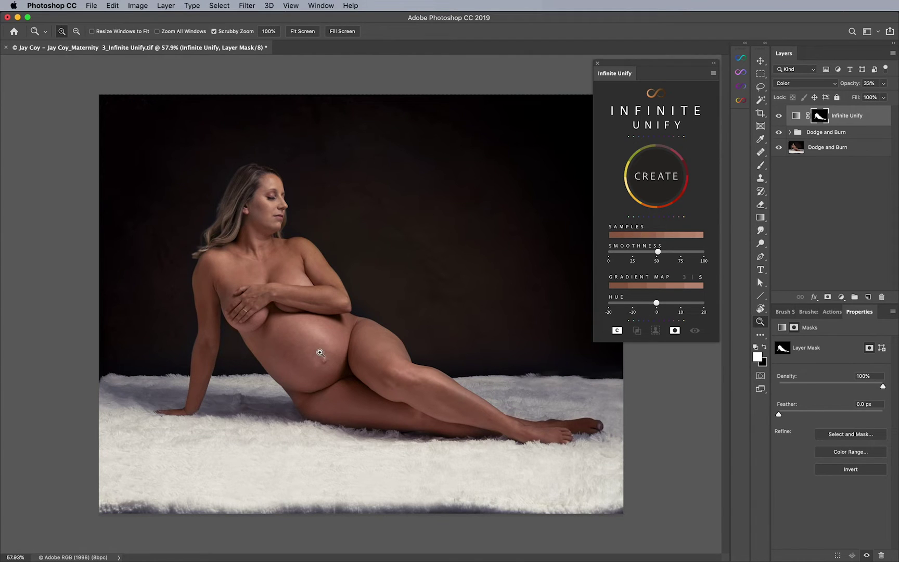
pyautogui.moveTo(387, 360); pyautogui.dragTo(409, 314)
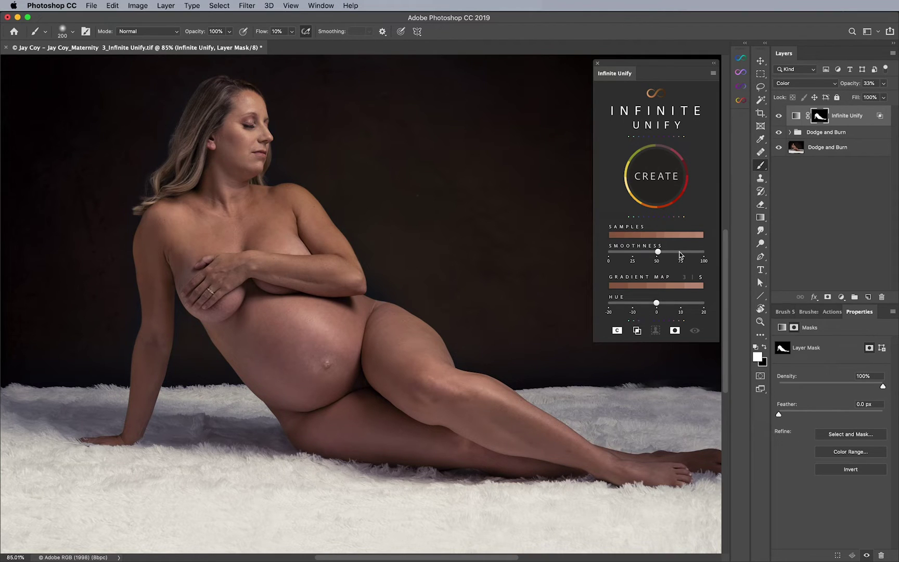
pyautogui.click(780, 116)
pyautogui.click(779, 117)
# Widen the Infinite Unify layer's Blend If range for the underlying layer by adjusting its split shadow and highlight sliders.
pyautogui.press('[')
pyautogui.rightClick(863, 118)
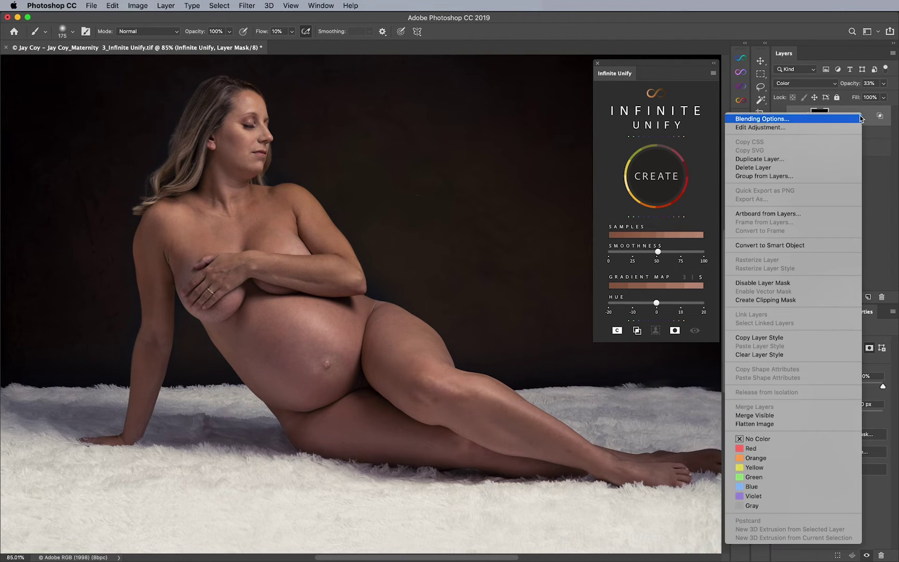
pyautogui.click(860, 120)
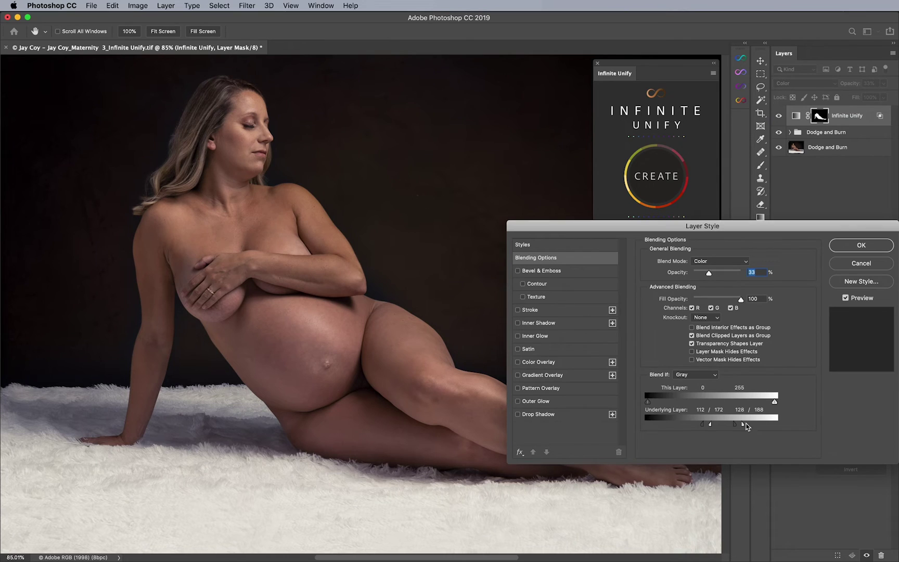
pyautogui.moveTo(704, 424); pyautogui.dragTo(668, 425)
pyautogui.moveTo(734, 425); pyautogui.dragTo(698, 427)
pyautogui.moveTo(698, 425); pyautogui.dragTo(720, 427)
pyautogui.moveTo(683, 425); pyautogui.dragTo(684, 424)
pyautogui.moveTo(719, 425); pyautogui.dragTo(699, 427)
pyautogui.moveTo(711, 425); pyautogui.dragTo(753, 427)
pyautogui.moveTo(677, 423); pyautogui.dragTo(673, 425)
pyautogui.click(852, 244)
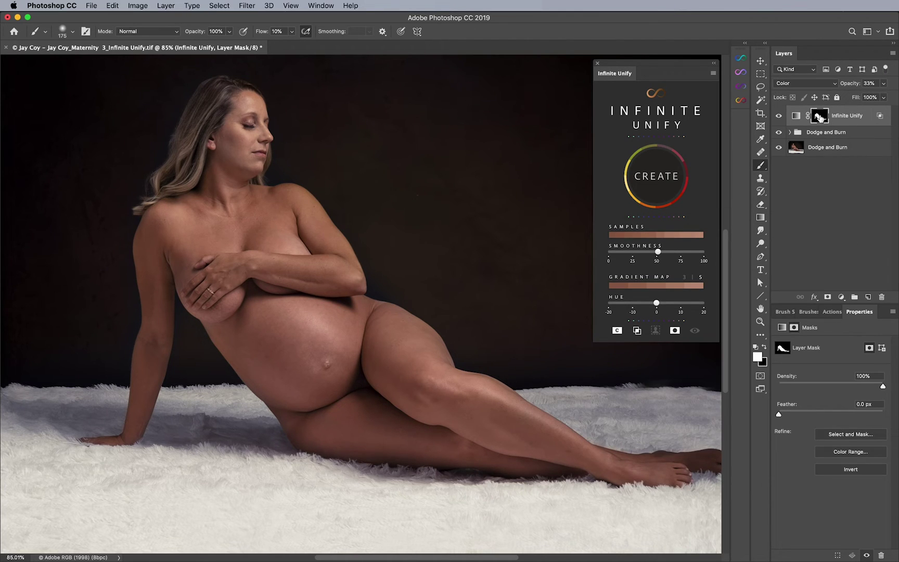
# Soften the Infinite Unify mask around the feet with a larger black brush at 10% flow.
pyautogui.press('x')
pyautogui.moveTo(635, 426); pyautogui.dragTo(593, 414)
pyautogui.press(']')
pyautogui.press(']')
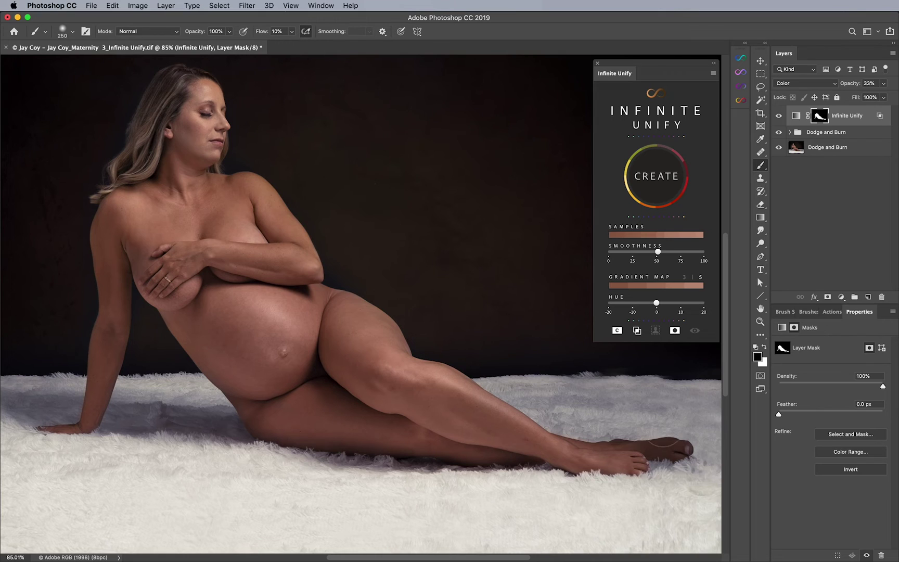
# Build up the Infinite Unify mask over the belly and torso in white at 10% flow, varying the brush size.
pyautogui.press('x')
pyautogui.moveTo(301, 317); pyautogui.dragTo(366, 328)
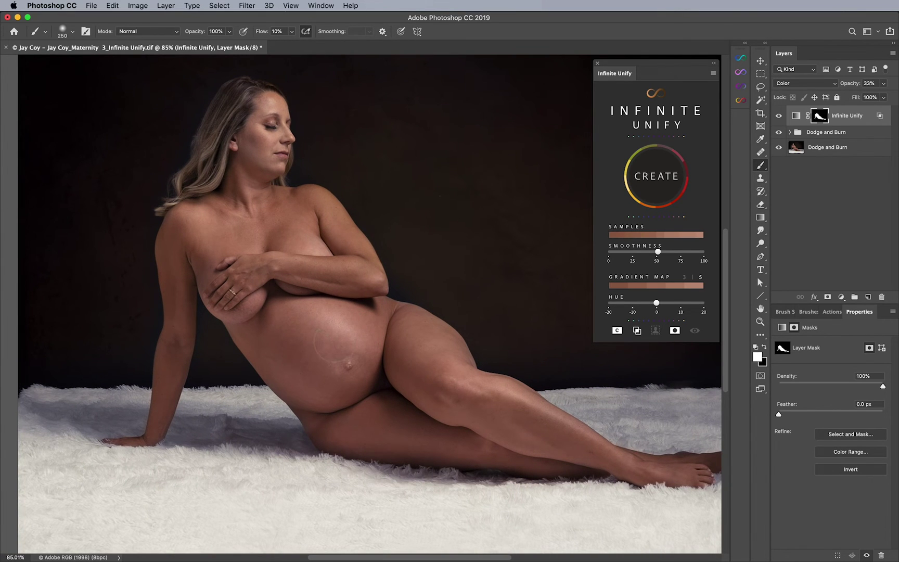
pyautogui.press('[')
pyautogui.press('[')
pyautogui.press('[')
pyautogui.press('[')
pyautogui.press('[')
pyautogui.press('[')
pyautogui.press(']')
pyautogui.press(']')
pyautogui.press(']')
pyautogui.press(']')
pyautogui.press('[')
pyautogui.press('[')
# Toggle the Infinite Unify layer on and off to compare the skin colour across the whole figure.
pyautogui.click(779, 116)
pyautogui.click(779, 116)
pyautogui.click(779, 116)
pyautogui.click(779, 116)
pyautogui.press('z')
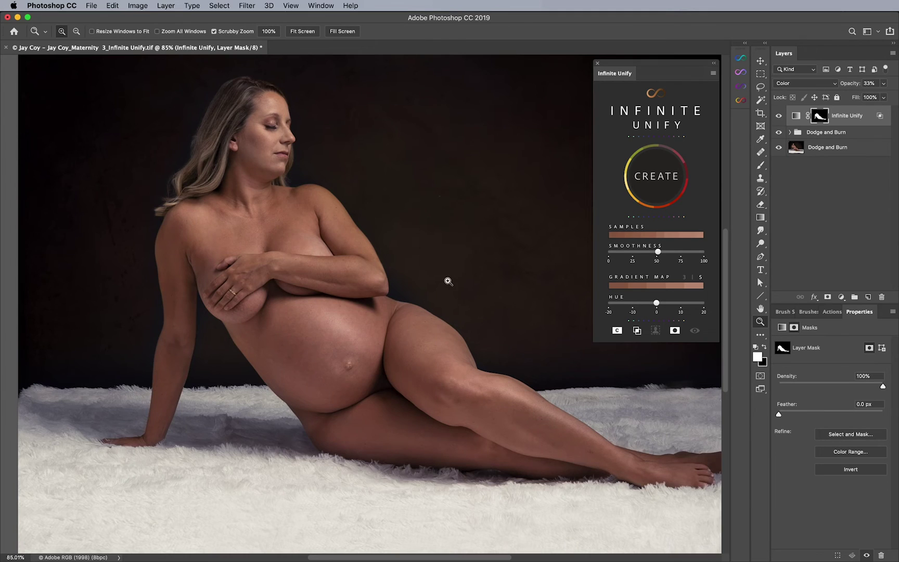
pyautogui.scroll(-2, 443, 282)
# Fine-tune the Infinite Unify hue slightly and set the layer's opacity to 47%.
pyautogui.press('b')
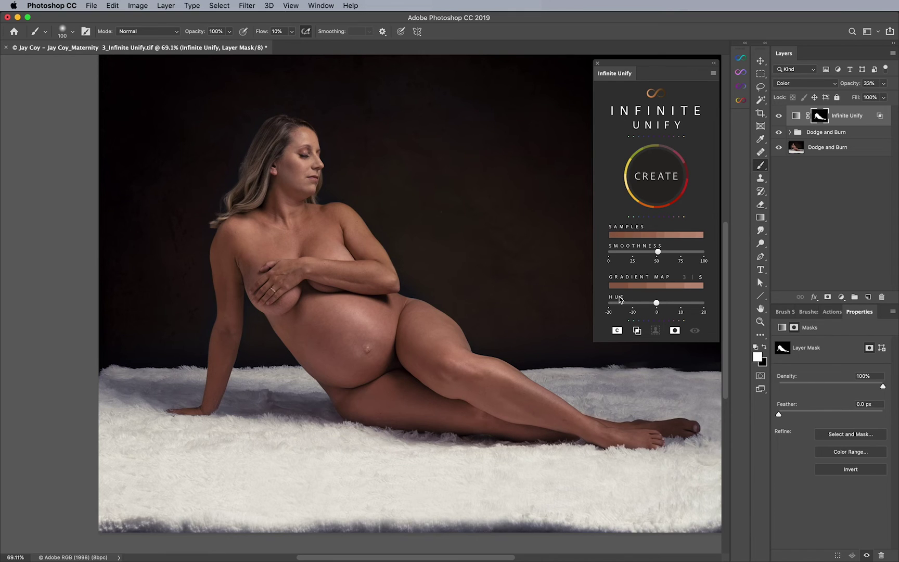
pyautogui.moveTo(657, 303)
pyautogui.mouseDown()
pyautogui.moveTo(664, 302)
pyautogui.moveTo(648, 306)
pyautogui.moveTo(657, 308)
pyautogui.mouseUp()
pyautogui.click(778, 116)
# Add a Hue/Saturation adjustment layer clipped to the Infinite Unify layer.
pyautogui.click(842, 299)
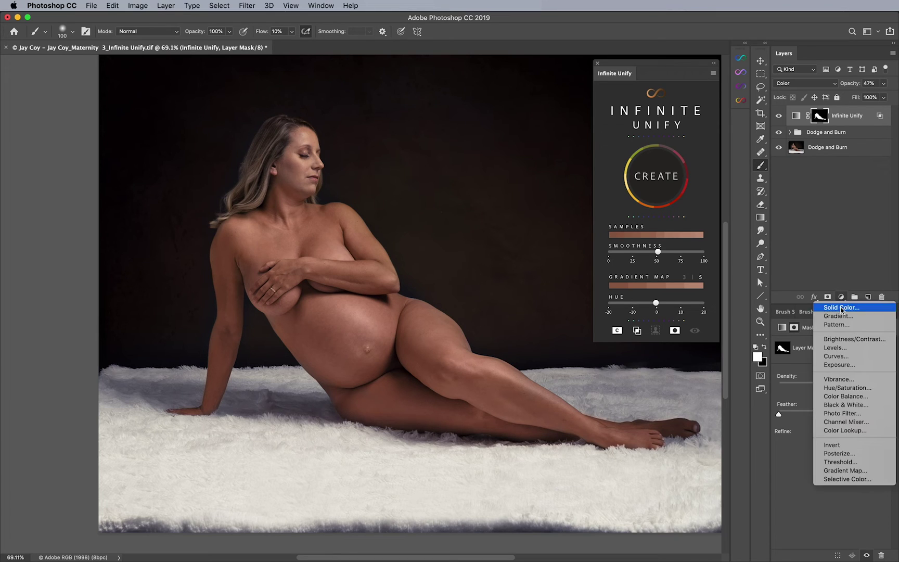
pyautogui.click(840, 388)
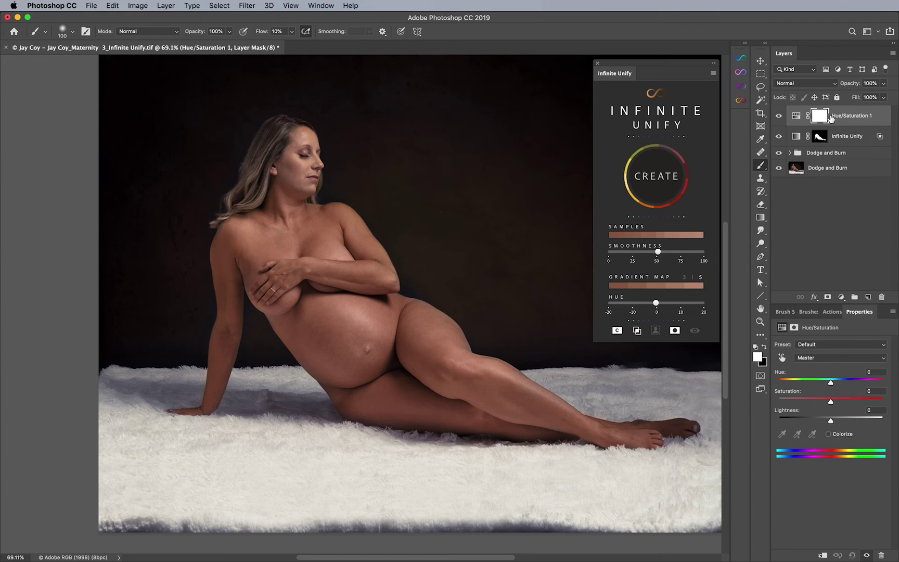
pyautogui.moveTo(836, 139); pyautogui.dragTo(839, 125)
pyautogui.keyDown('alt'); pyautogui.click(839, 125); pyautogui.keyUp('alt')
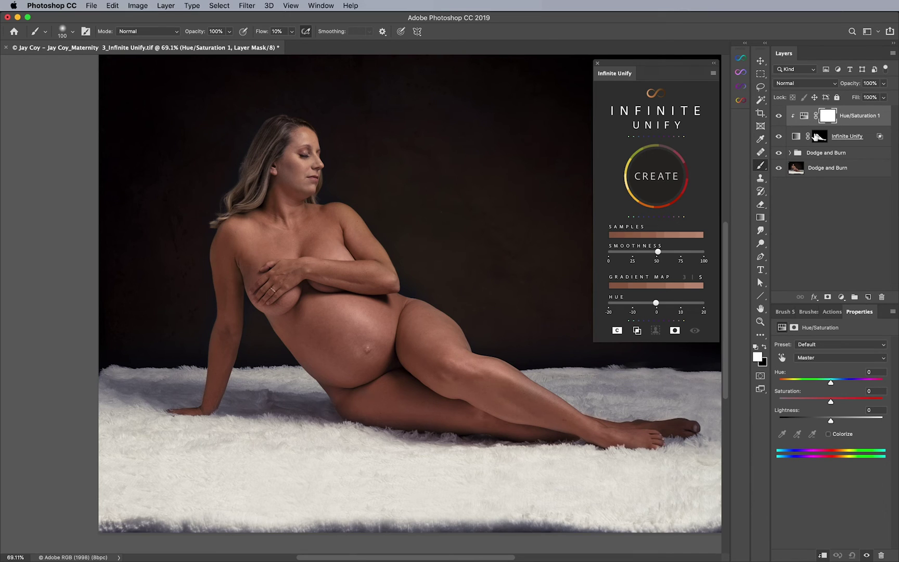
# Lower the saturation of the clipped Hue/Saturation layer, comparing with the Infinite Unify layer on and off.
pyautogui.moveTo(831, 401); pyautogui.dragTo(822, 402)
pyautogui.click(780, 137)
pyautogui.click(778, 137)
pyautogui.moveTo(819, 402); pyautogui.dragTo(815, 403)
# Check the Infinite Unify layer's Color blend mode and toggle the layer off and on to compare the skin colour.
pyautogui.click(847, 137)
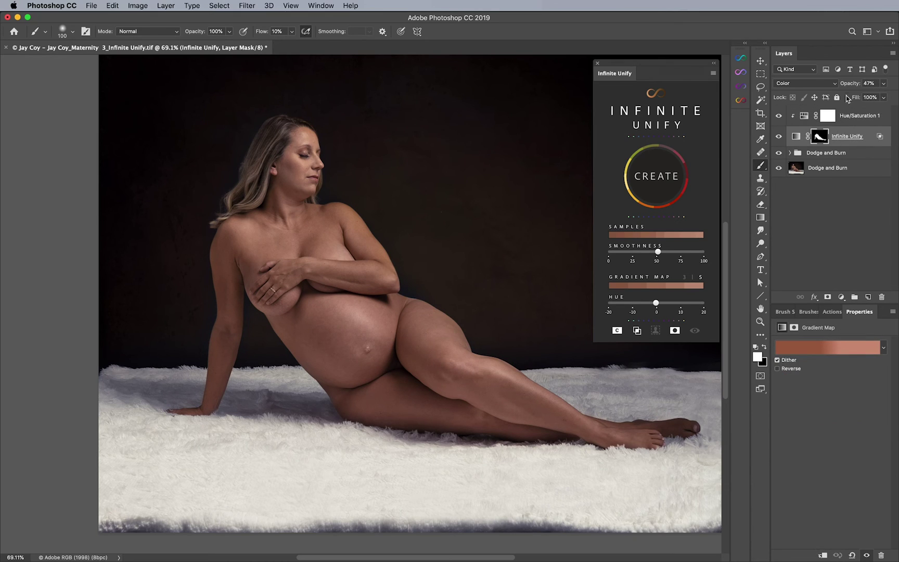
pyautogui.moveTo(851, 86); pyautogui.dragTo(850, 87)
pyautogui.click(814, 86)
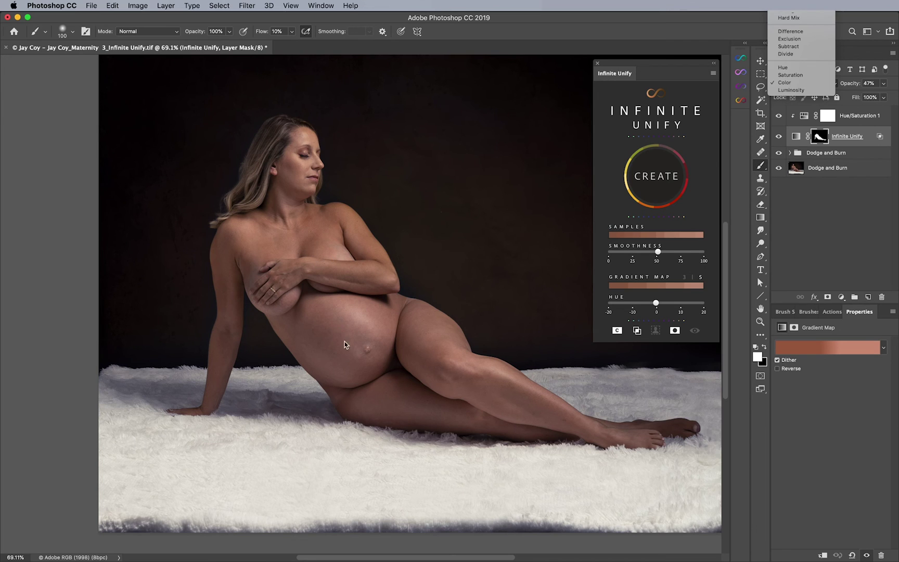
pyautogui.click(786, 83)
pyautogui.click(779, 137)
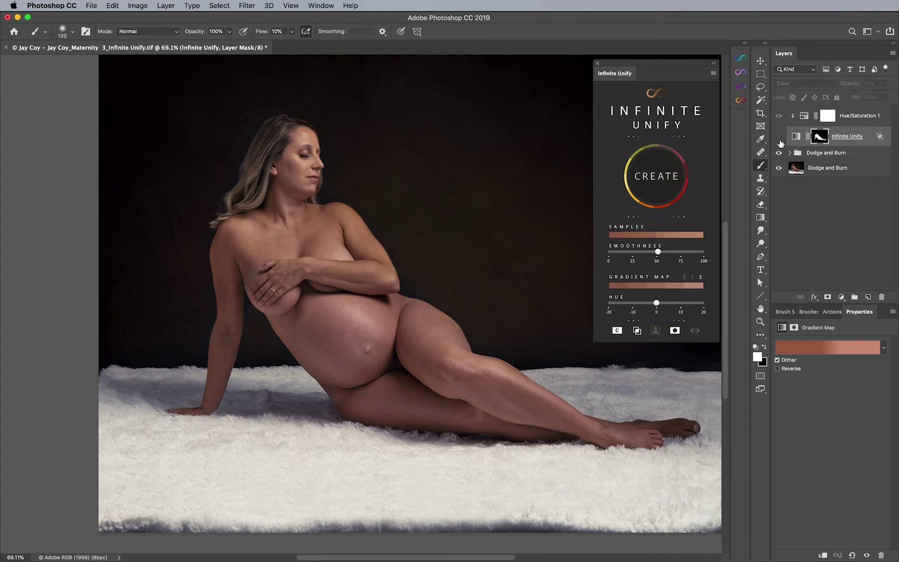
pyautogui.click(779, 138)
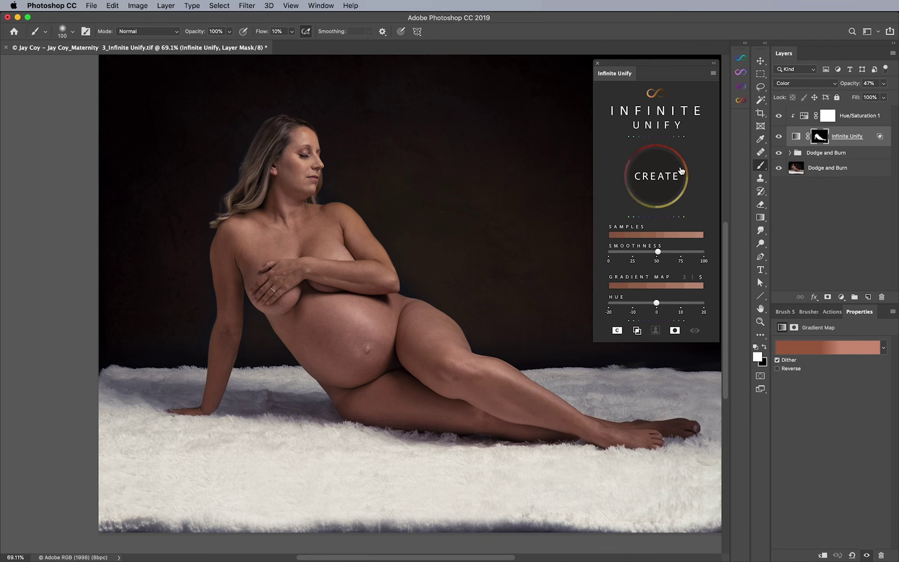
pyautogui.click(780, 138)
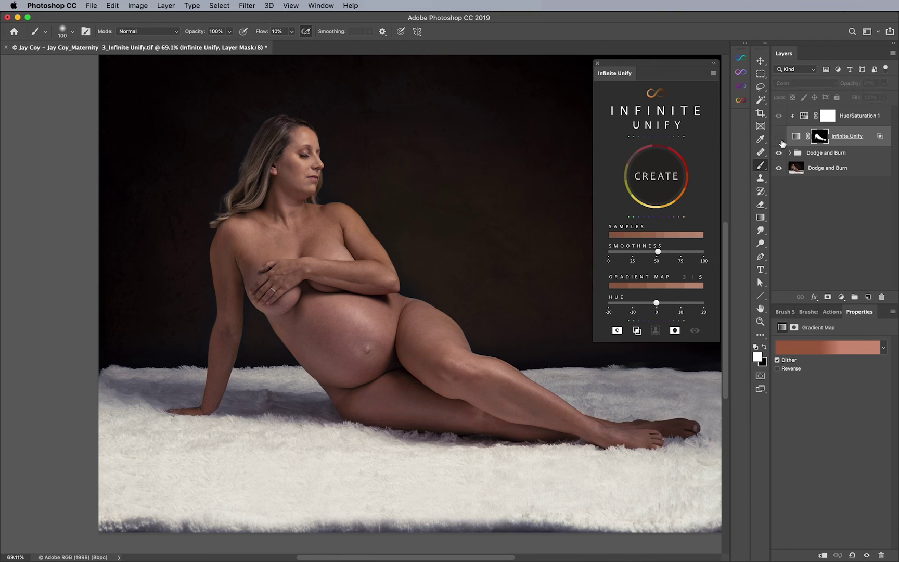
pyautogui.click(780, 138)
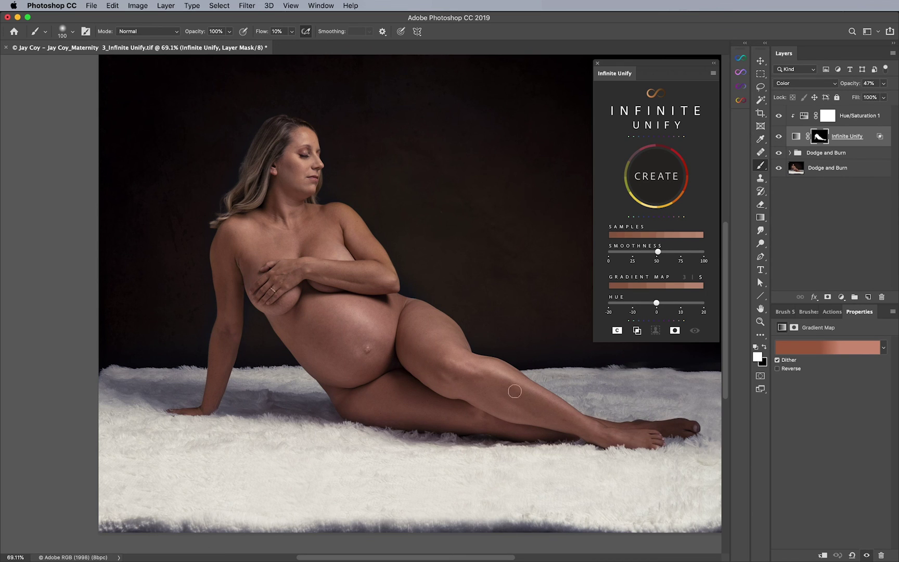
# Group the Infinite Unify and Hue/Saturation layers together and set the group's opacity to 93%.
pyautogui.press('z')
pyautogui.moveTo(463, 256); pyautogui.dragTo(460, 257)
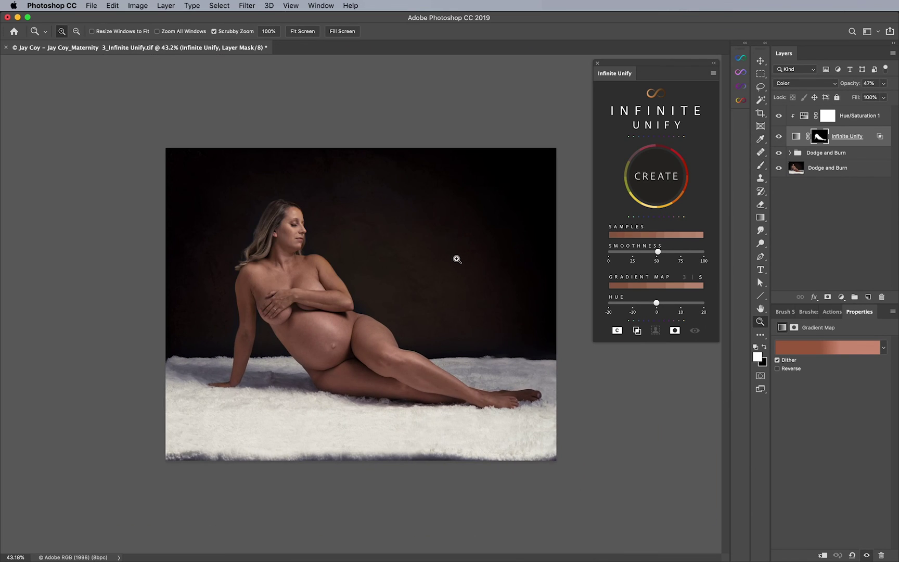
pyautogui.press('b')
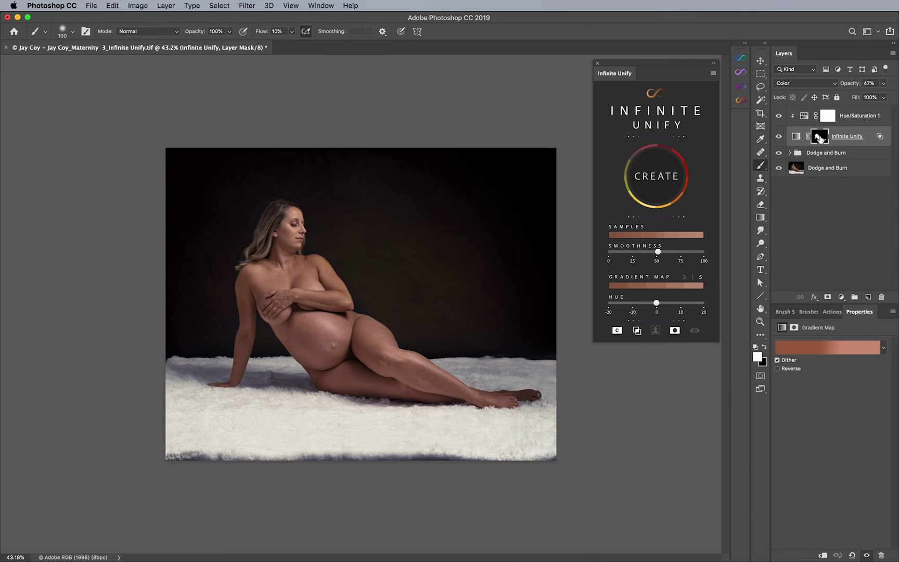
pyautogui.click(854, 118)
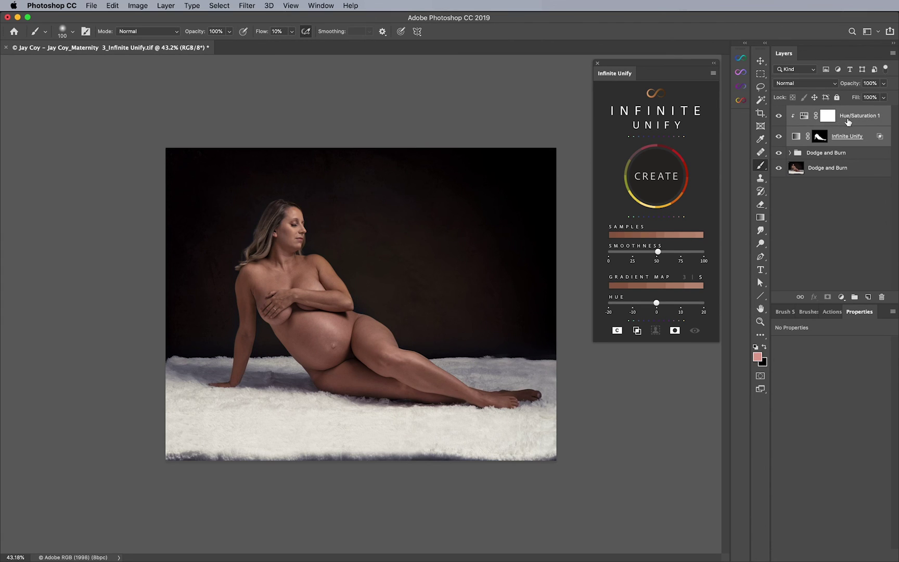
pyautogui.press('super+g')
pyautogui.moveTo(852, 83)
pyautogui.mouseDown()
pyautogui.moveTo(840, 87)
pyautogui.moveTo(864, 85)
pyautogui.moveTo(852, 88)
pyautogui.mouseUp()
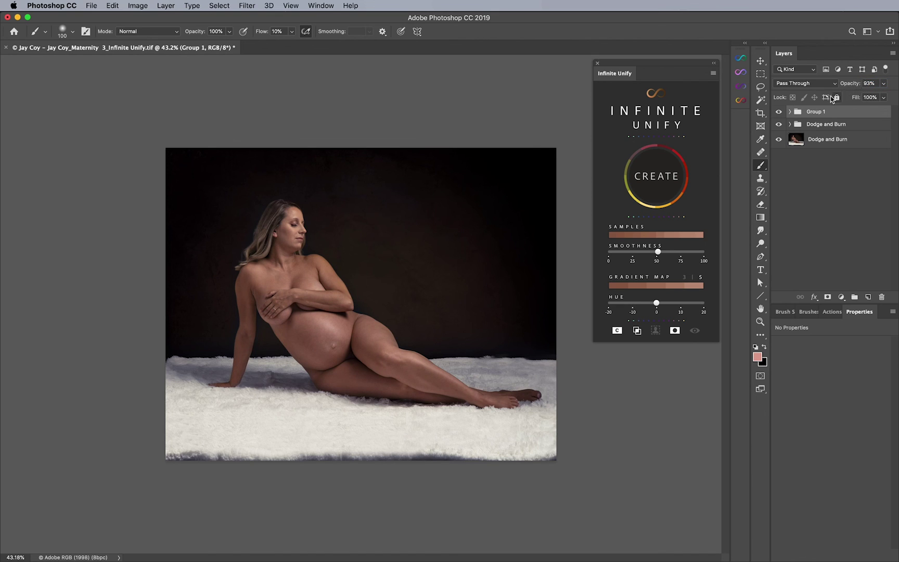
# Add a new empty layer above the Hue/Saturation layer inside the group and set its blend mode to Color.
pyautogui.click(789, 111)
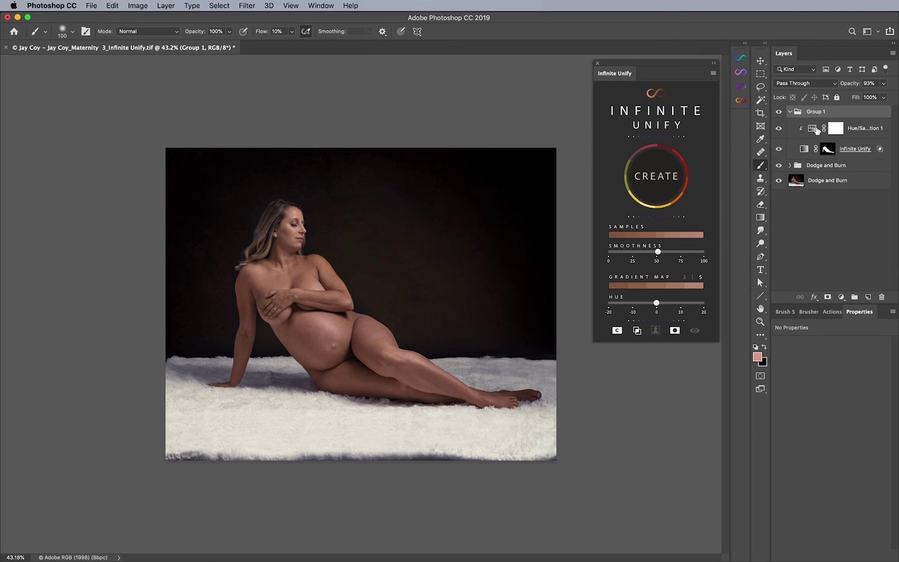
pyautogui.click(820, 149)
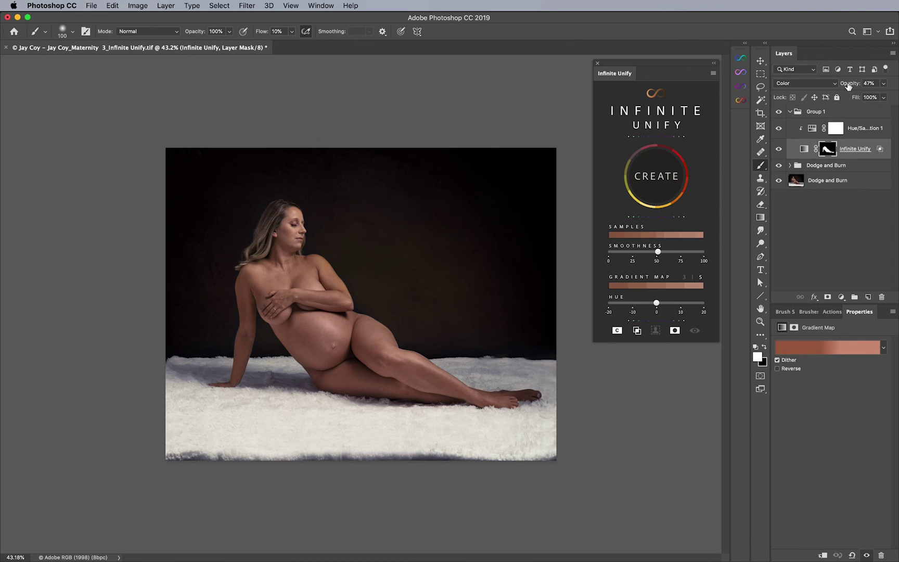
pyautogui.click(853, 130)
pyautogui.press('z')
pyautogui.moveTo(294, 315); pyautogui.dragTo(344, 290)
pyautogui.moveTo(388, 263); pyautogui.dragTo(432, 256)
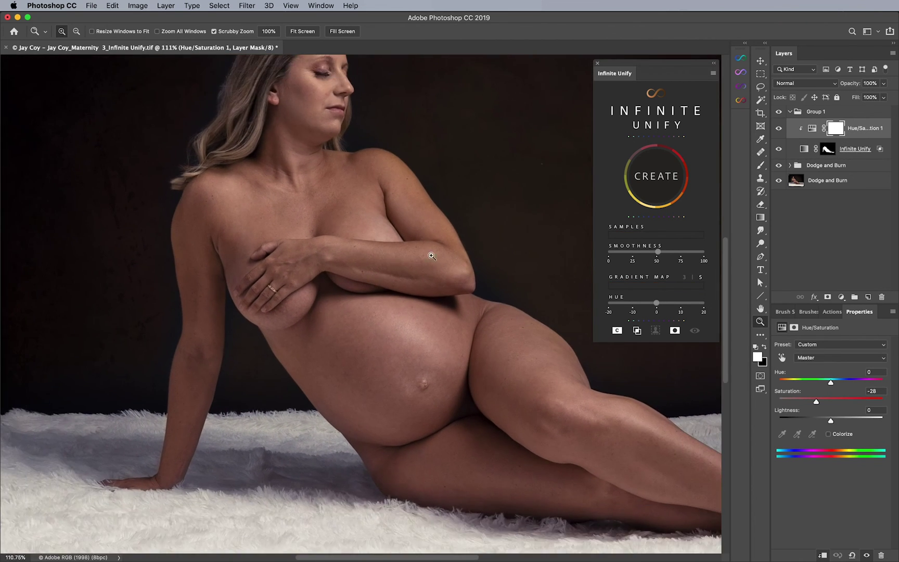
pyautogui.click(869, 297)
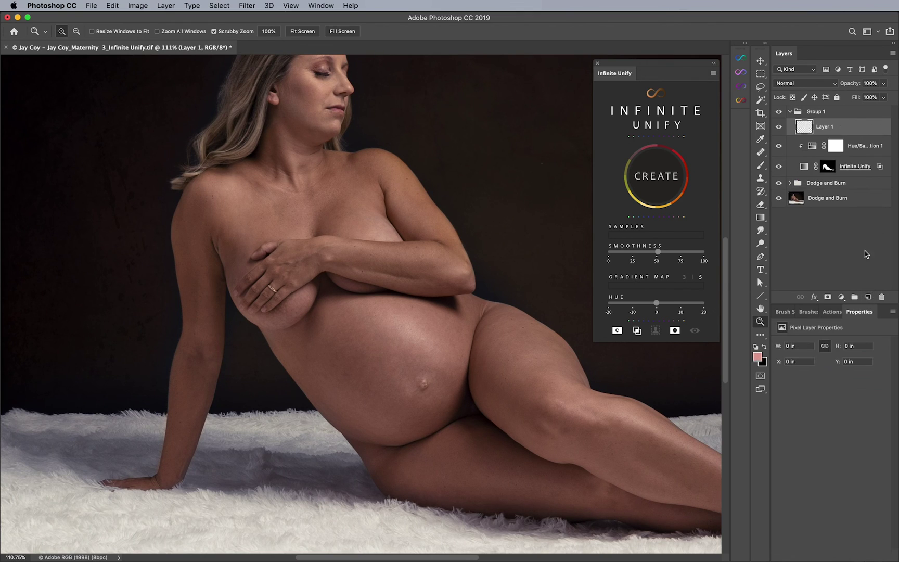
pyautogui.click(814, 85)
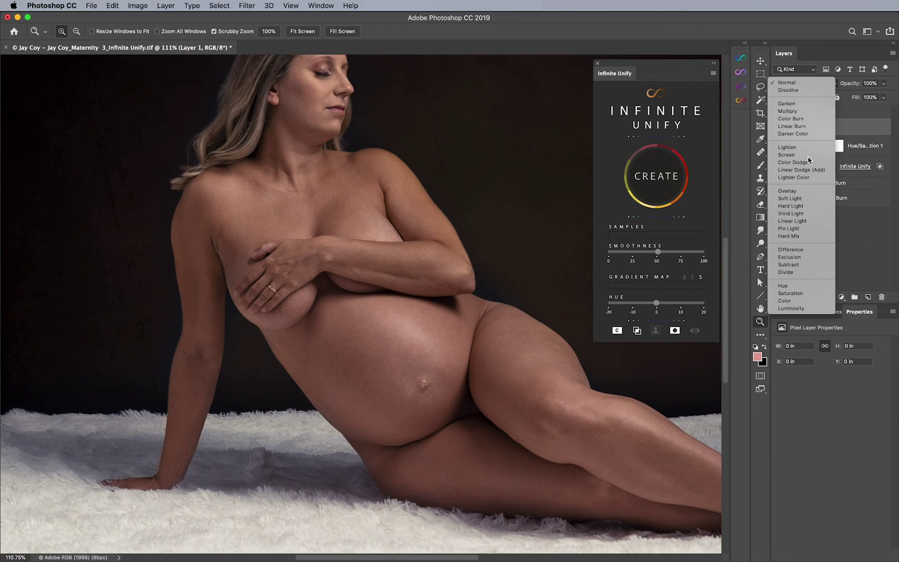
pyautogui.click(802, 302)
# Sample a skin tone from the upper body and paint it over the chest on the Color layer with an 80-pixel brush.
pyautogui.scroll(3, 364, 260)
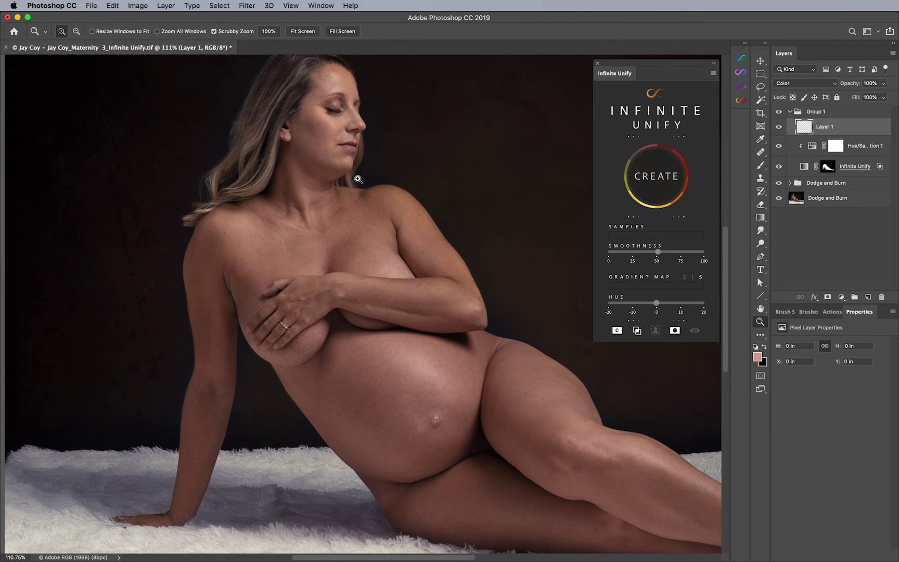
pyautogui.press('b')
pyautogui.keyDown('alt'); pyautogui.click(304, 254); pyautogui.keyUp('alt')
pyautogui.keyDown('alt'); pyautogui.click(395, 204); pyautogui.keyUp('alt')
pyautogui.press('[')
pyautogui.press('[')
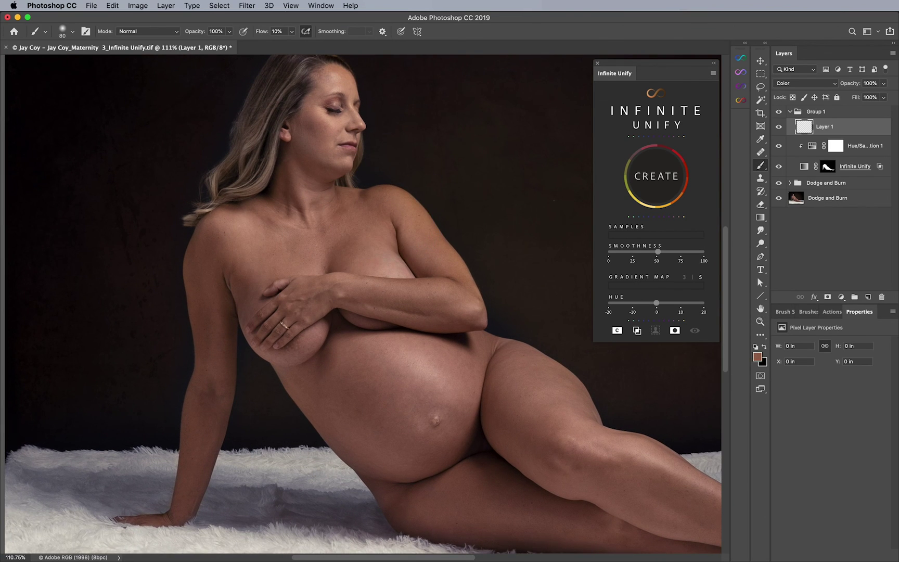
pyautogui.moveTo(346, 347); pyautogui.dragTo(361, 247)
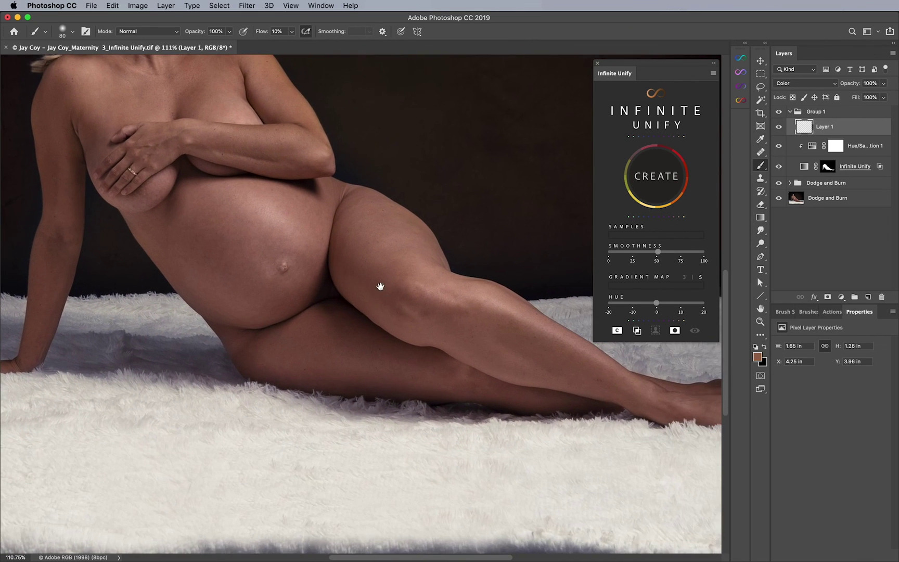
pyautogui.scroll(5, 360, 305)
pyautogui.hscroll(-5, 361, 305)
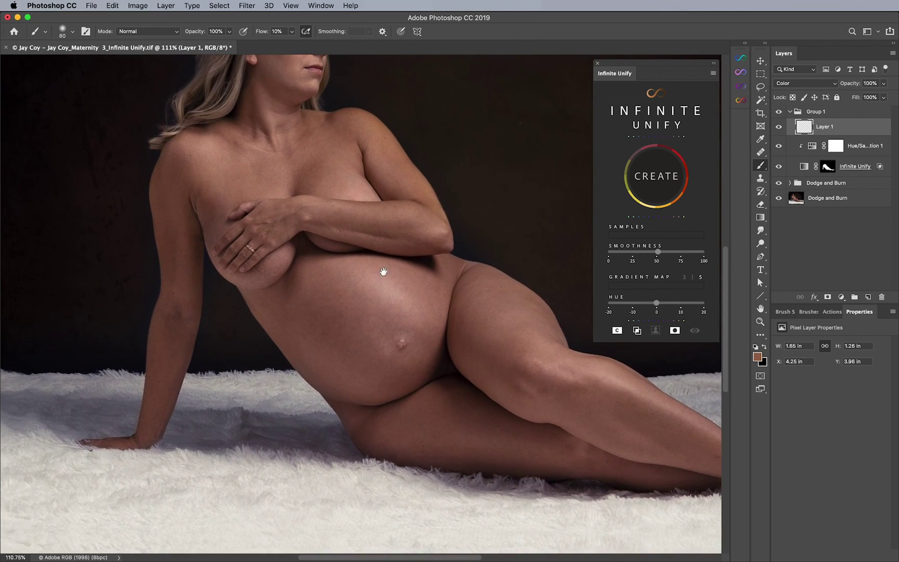
pyautogui.press('super+1')
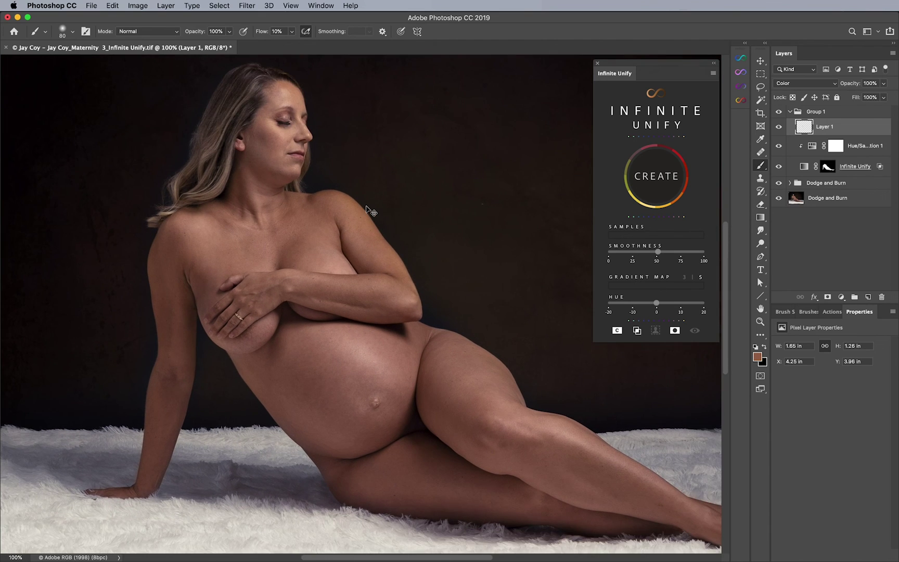
pyautogui.press('super+minus')
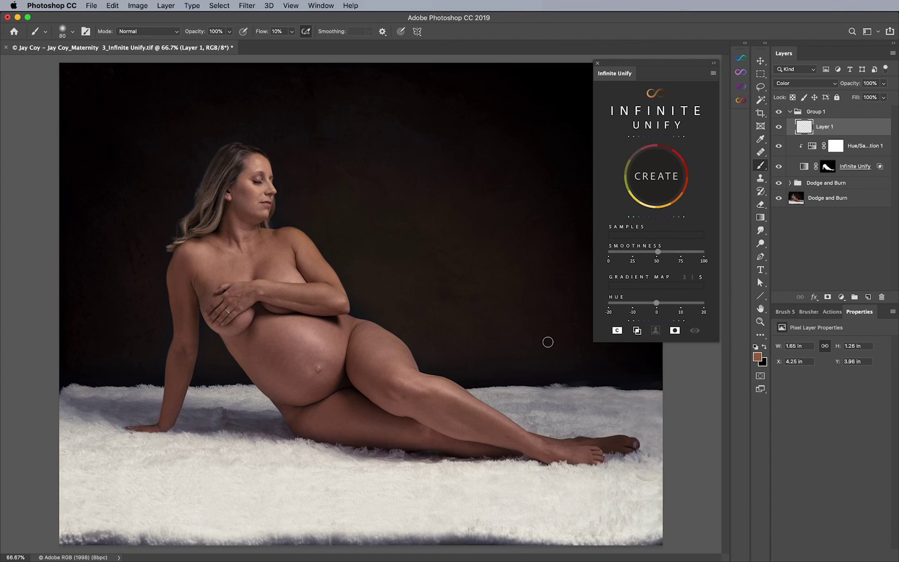